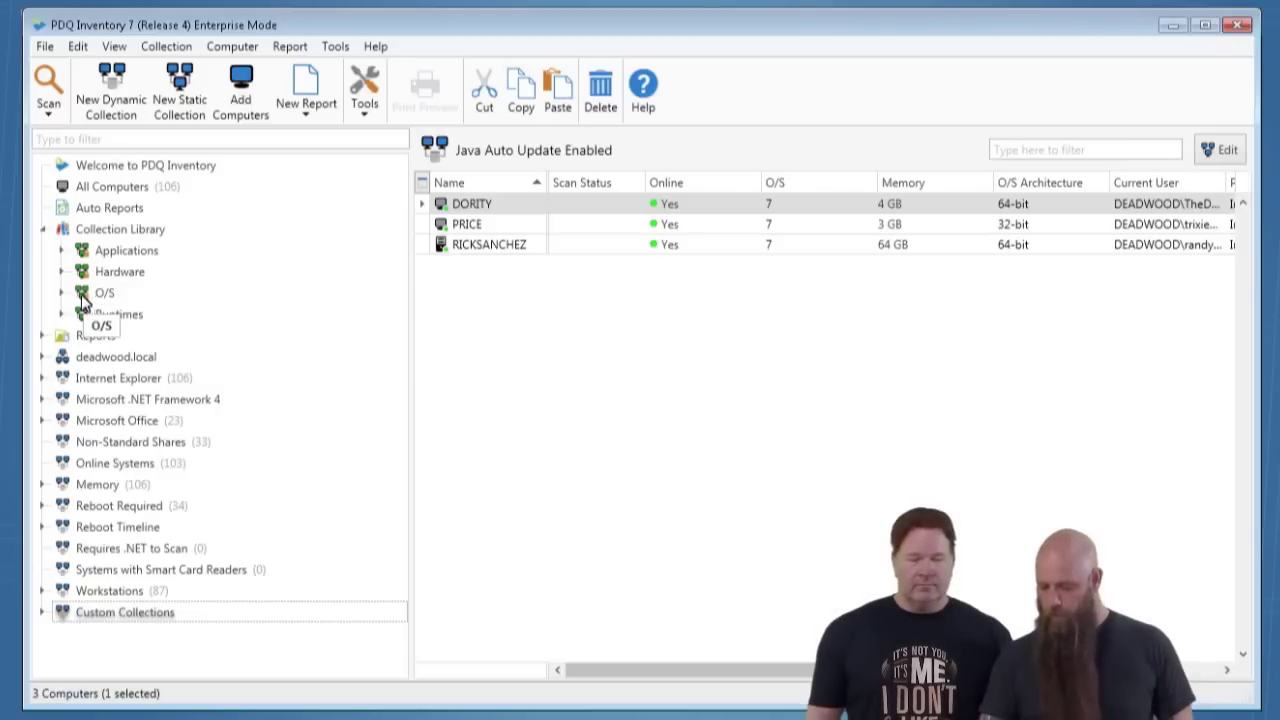
Expand the library's O/S workstation collections down to Windows 10 and view its overall, 32-bit and 64-bit computer lists
{"action": "left_click", "coordinate": [60, 293]}
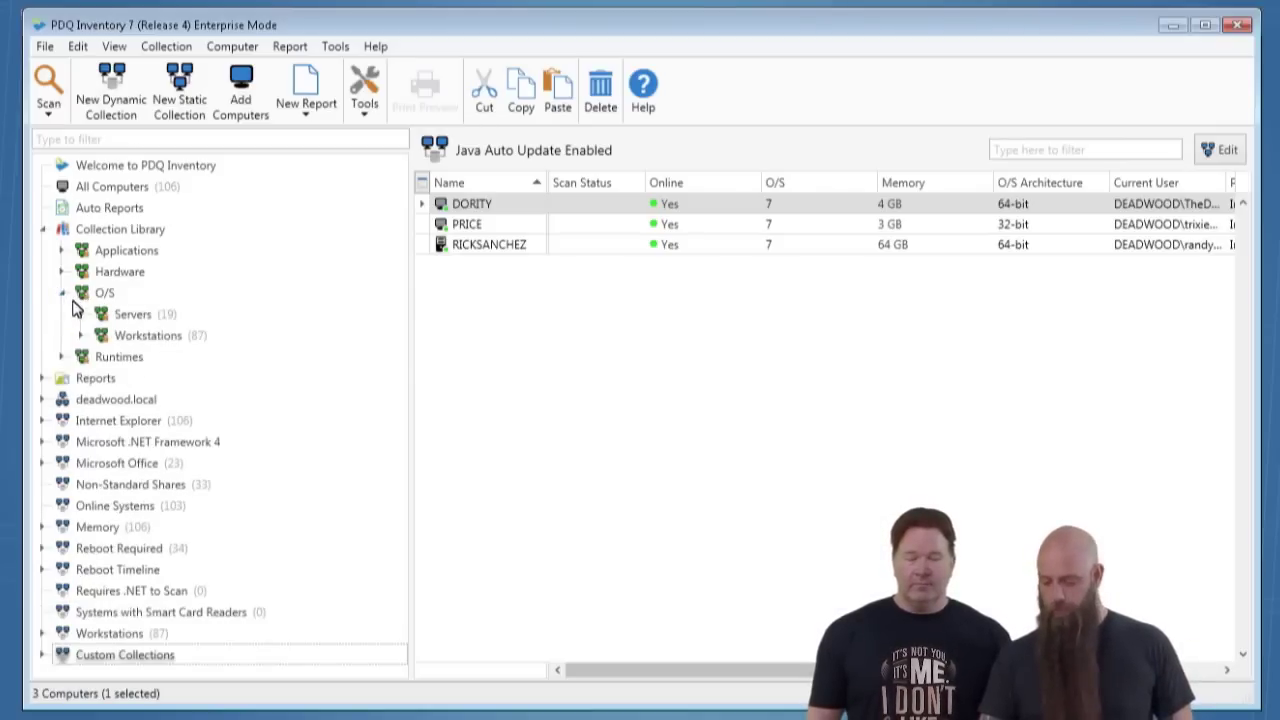
{"action": "left_click", "coordinate": [82, 337]}
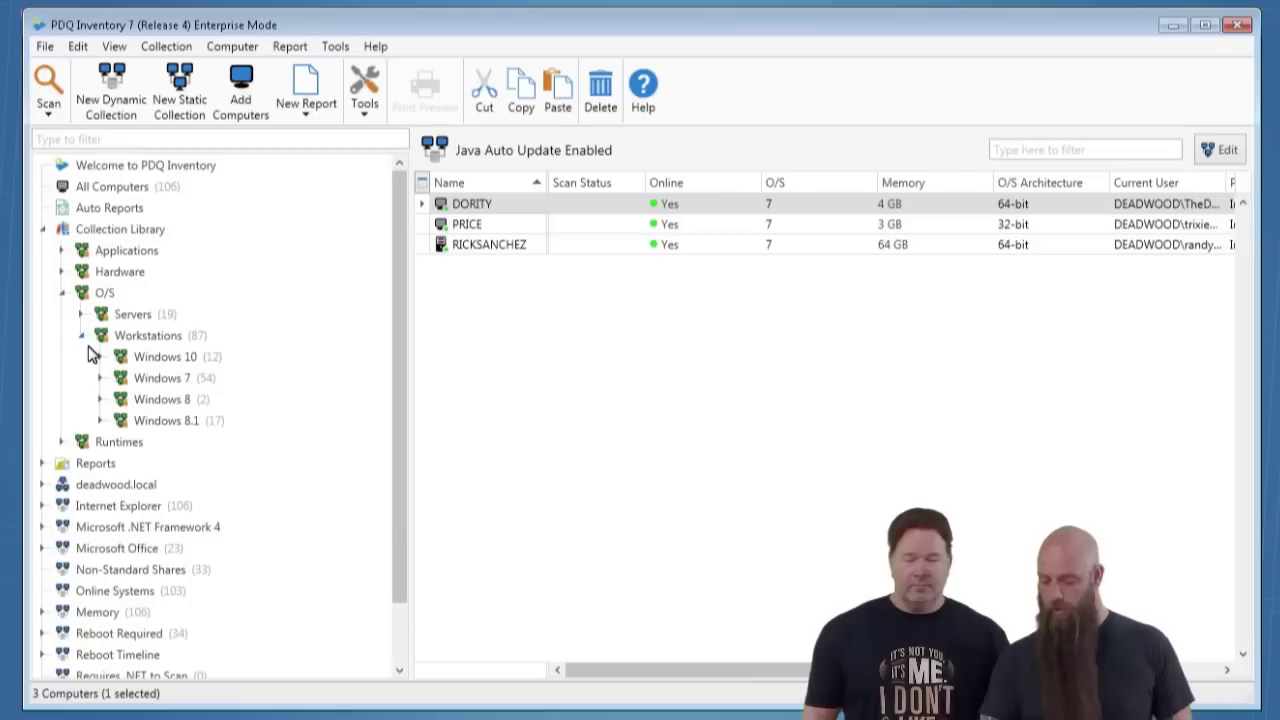
{"action": "left_click", "coordinate": [100, 358]}
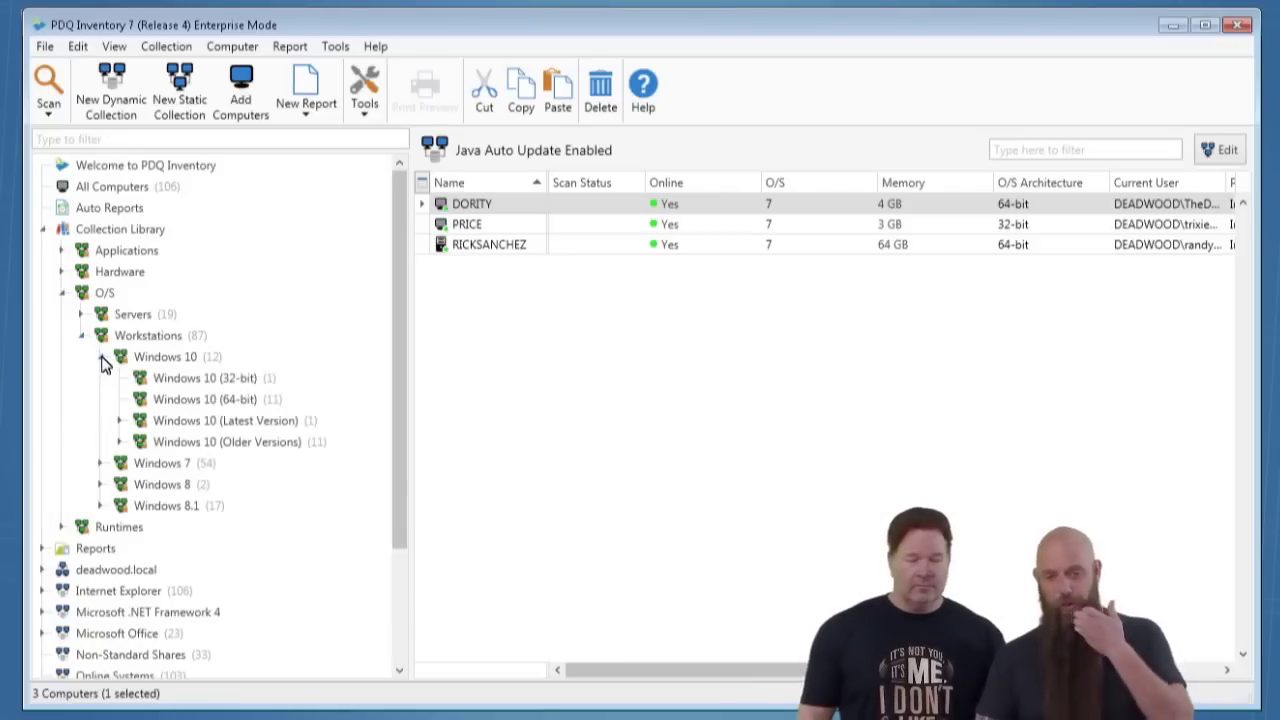
{"action": "left_click", "coordinate": [181, 362]}
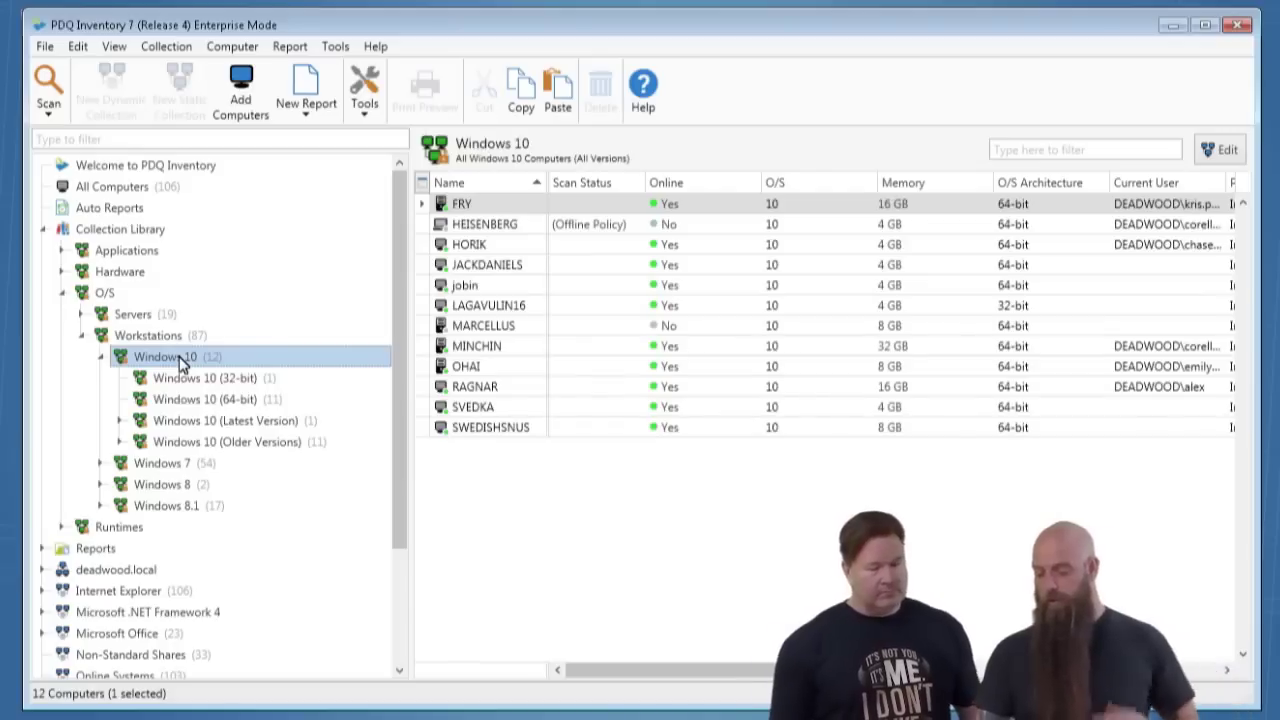
{"action": "left_click", "coordinate": [192, 382]}
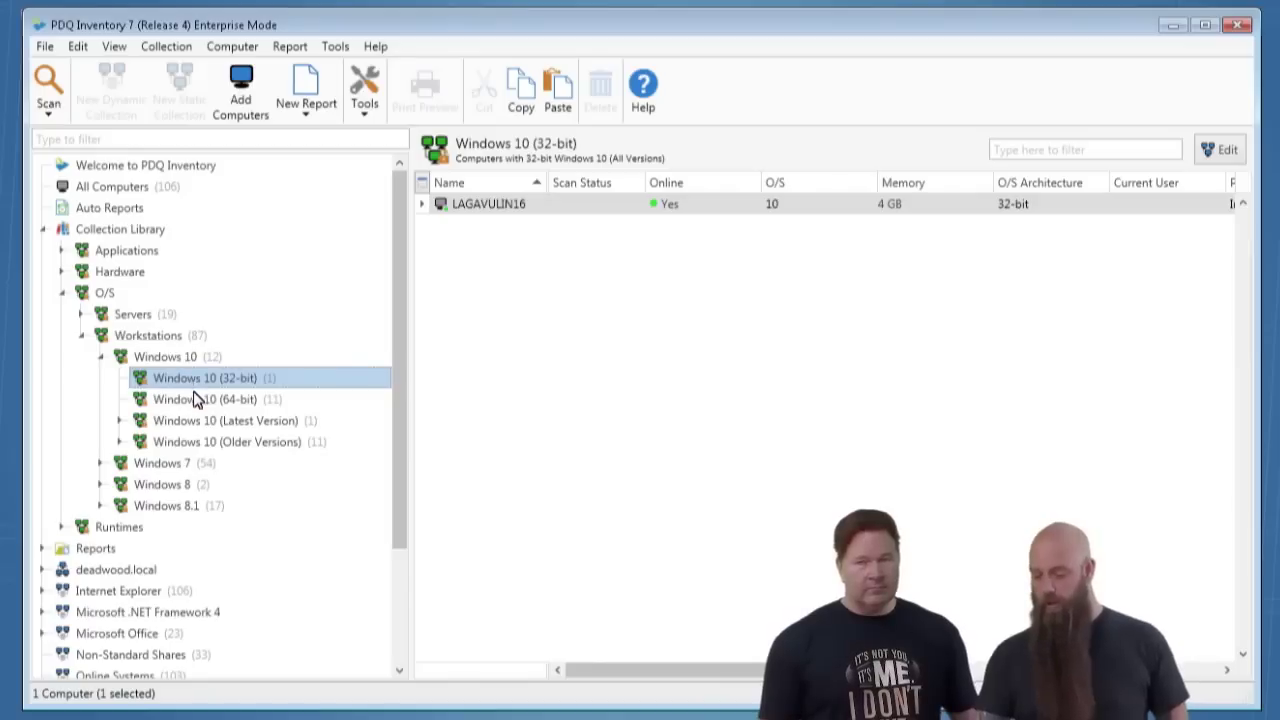
{"action": "left_click", "coordinate": [196, 404]}
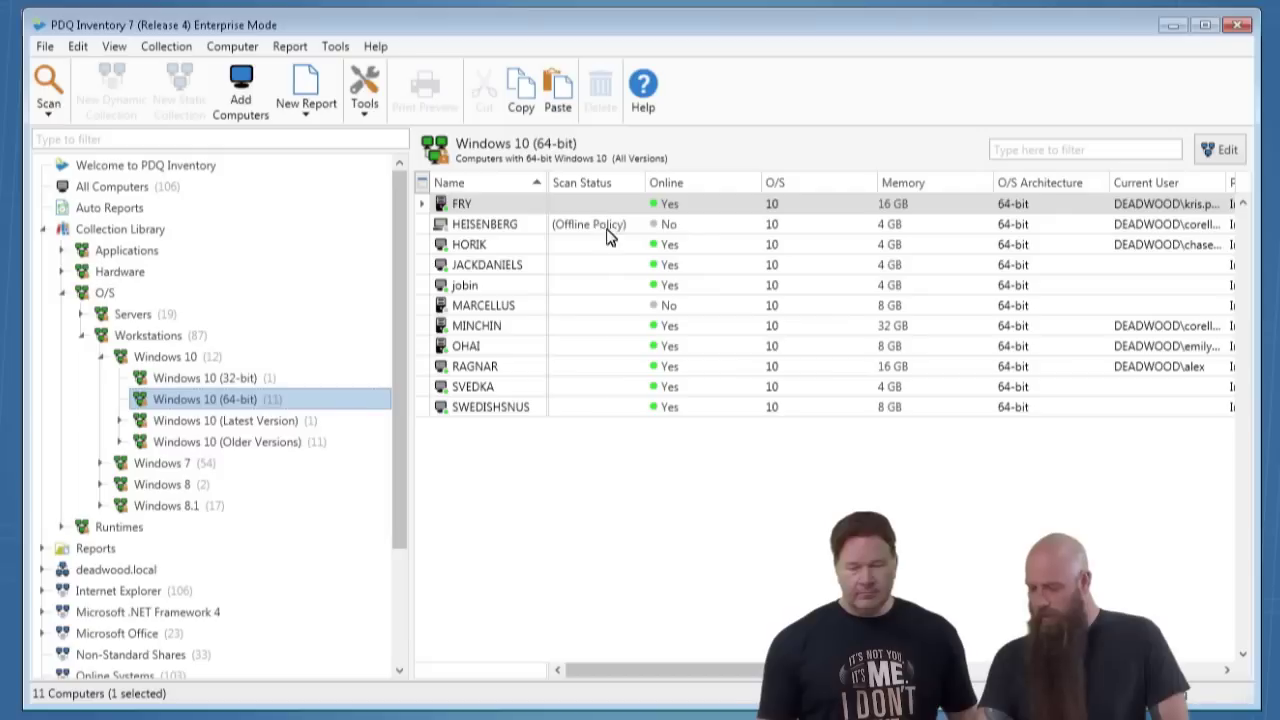
Add the O/S Version column to the Collection Page column settings
{"action": "left_click", "coordinate": [421, 191]}
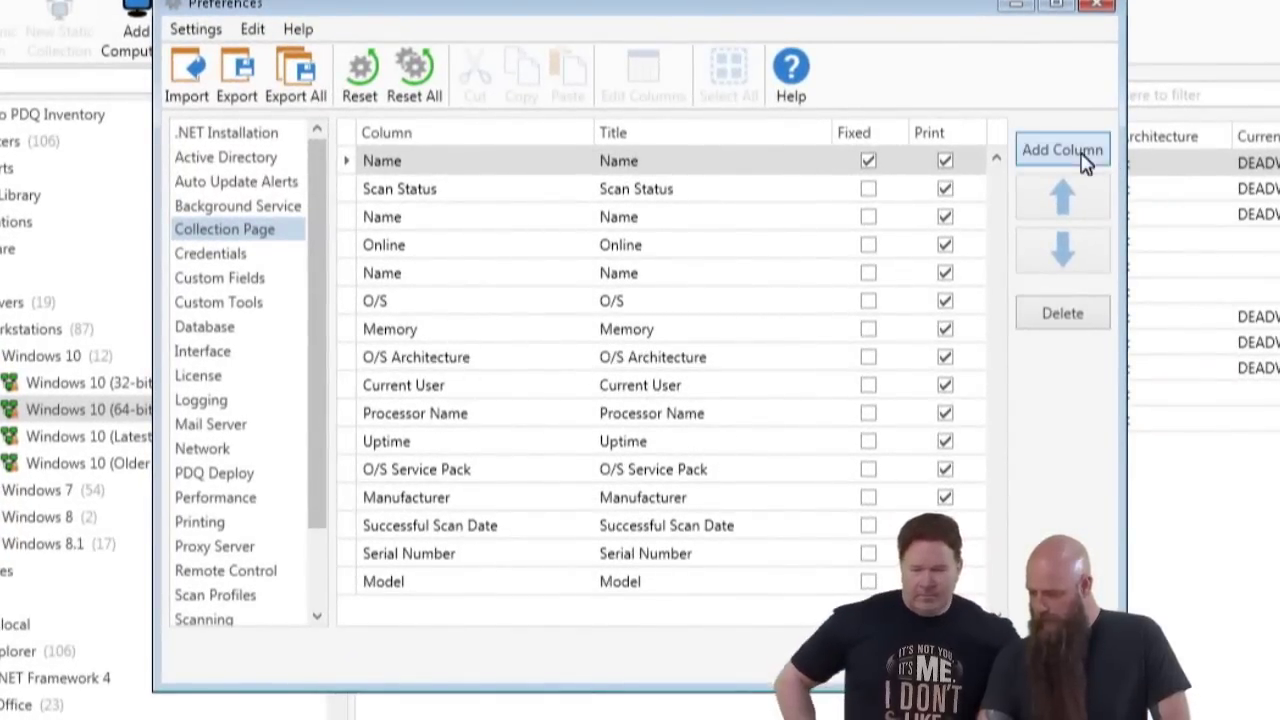
{"action": "left_click", "coordinate": [1062, 149]}
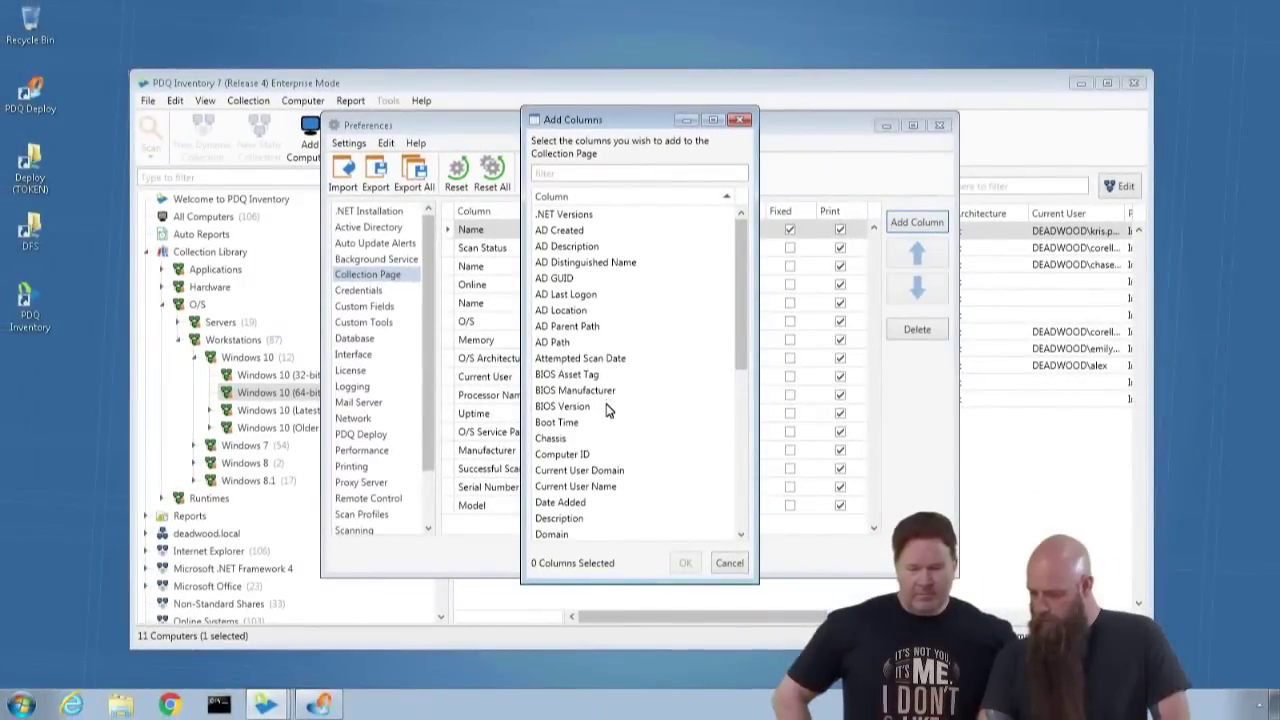
{"action": "scroll", "coordinate": [606, 410], "scroll_direction": "down", "scroll_amount": 3}
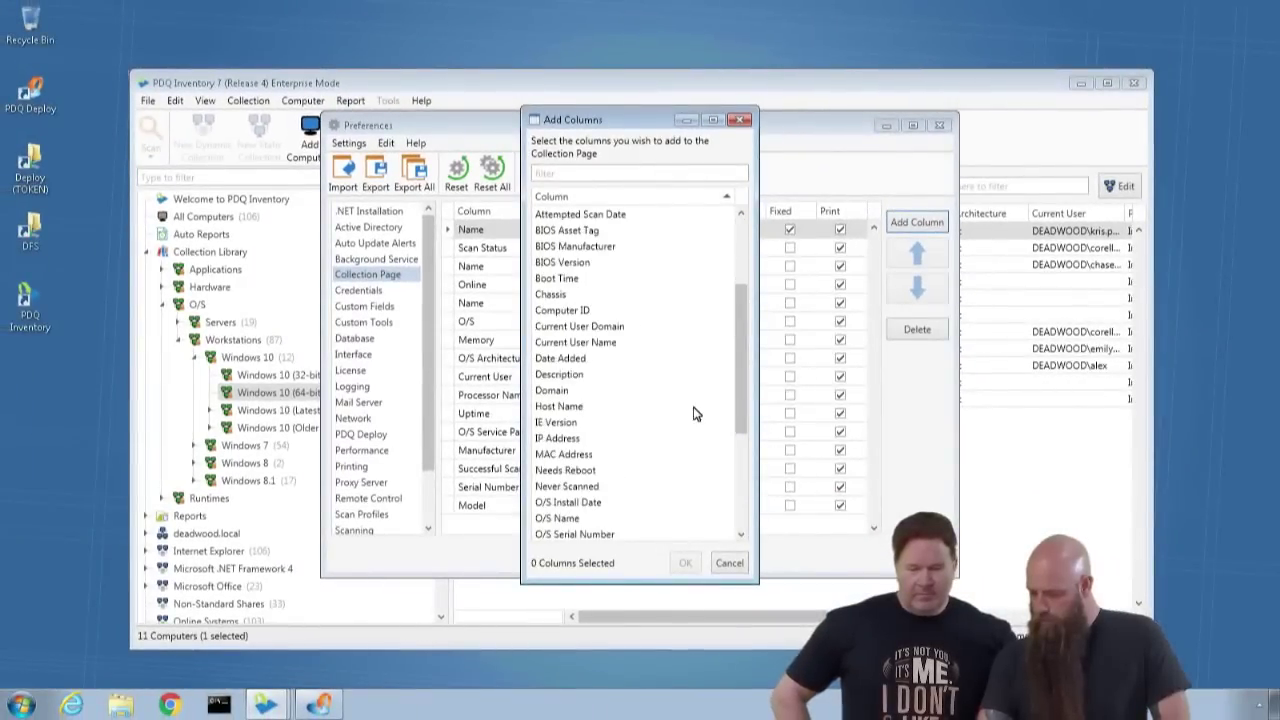
{"action": "scroll", "coordinate": [574, 535], "scroll_direction": "down", "scroll_amount": 1}
{"action": "left_click", "coordinate": [578, 504]}
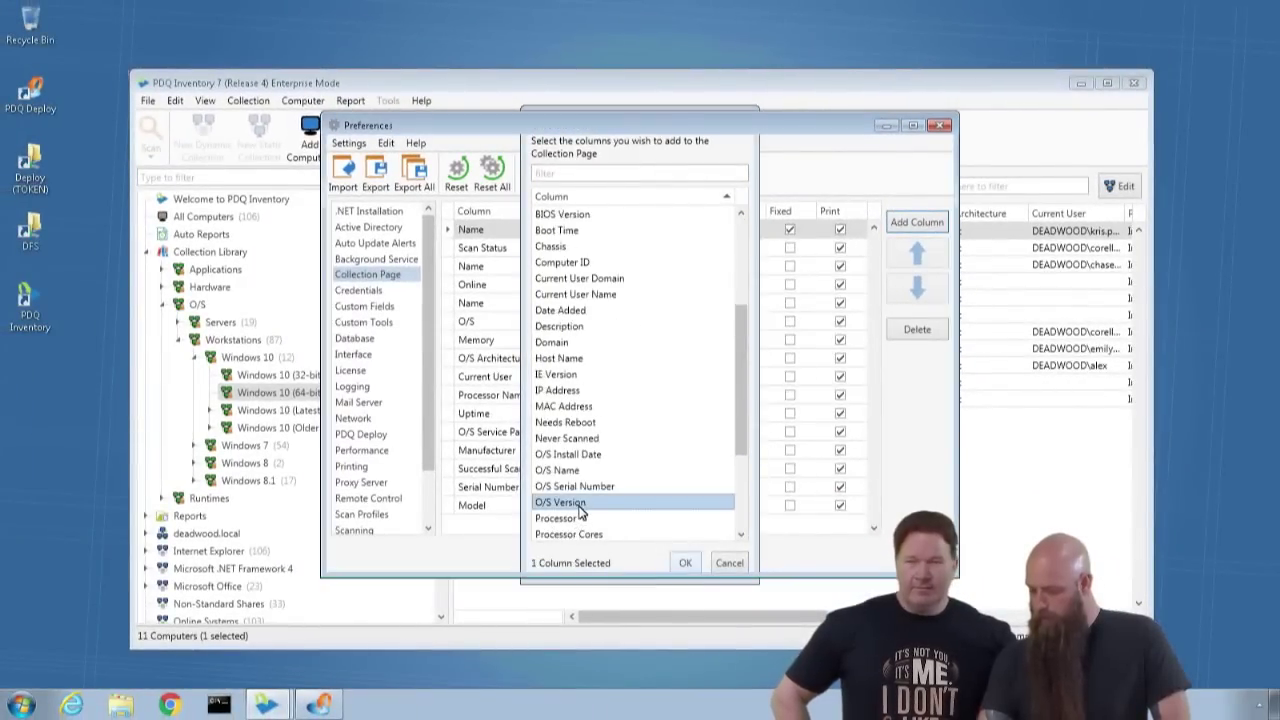
{"action": "left_click", "coordinate": [685, 563]}
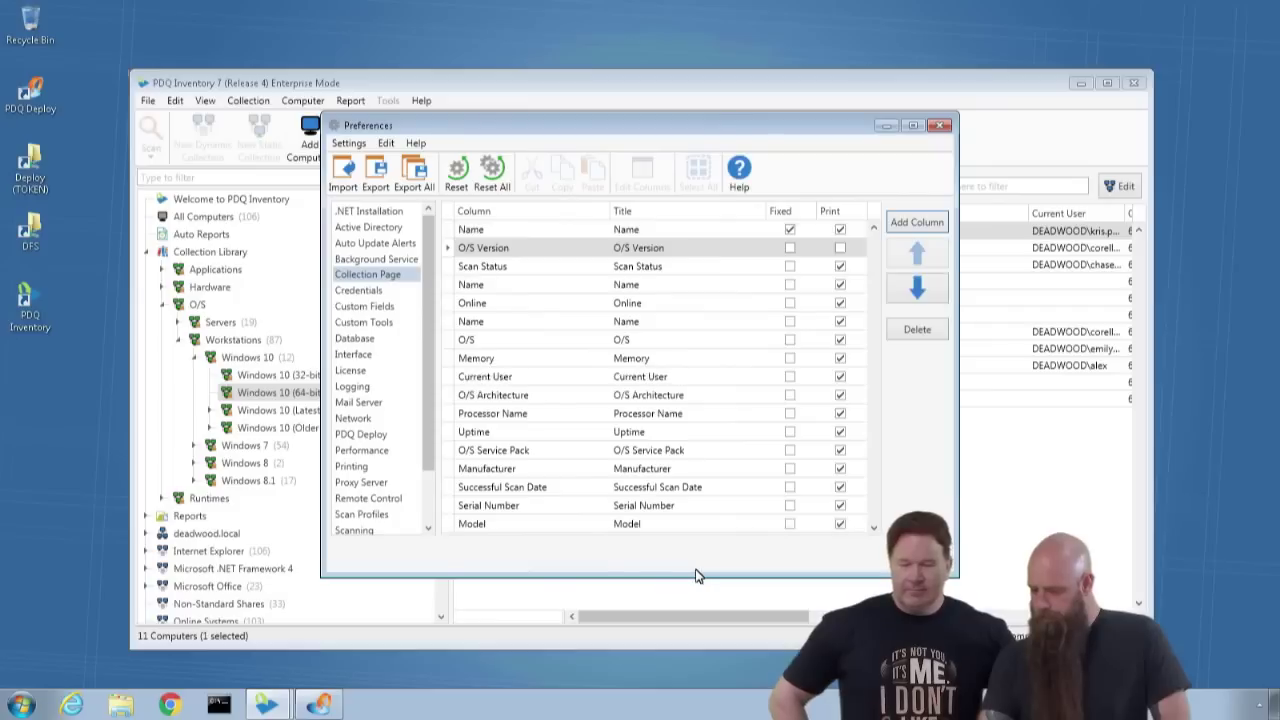
Reorder the O/S Version column to sit directly before the O/S column and close the preferences
{"action": "left_click", "coordinate": [935, 287]}
{"action": "left_click", "coordinate": [935, 287]}
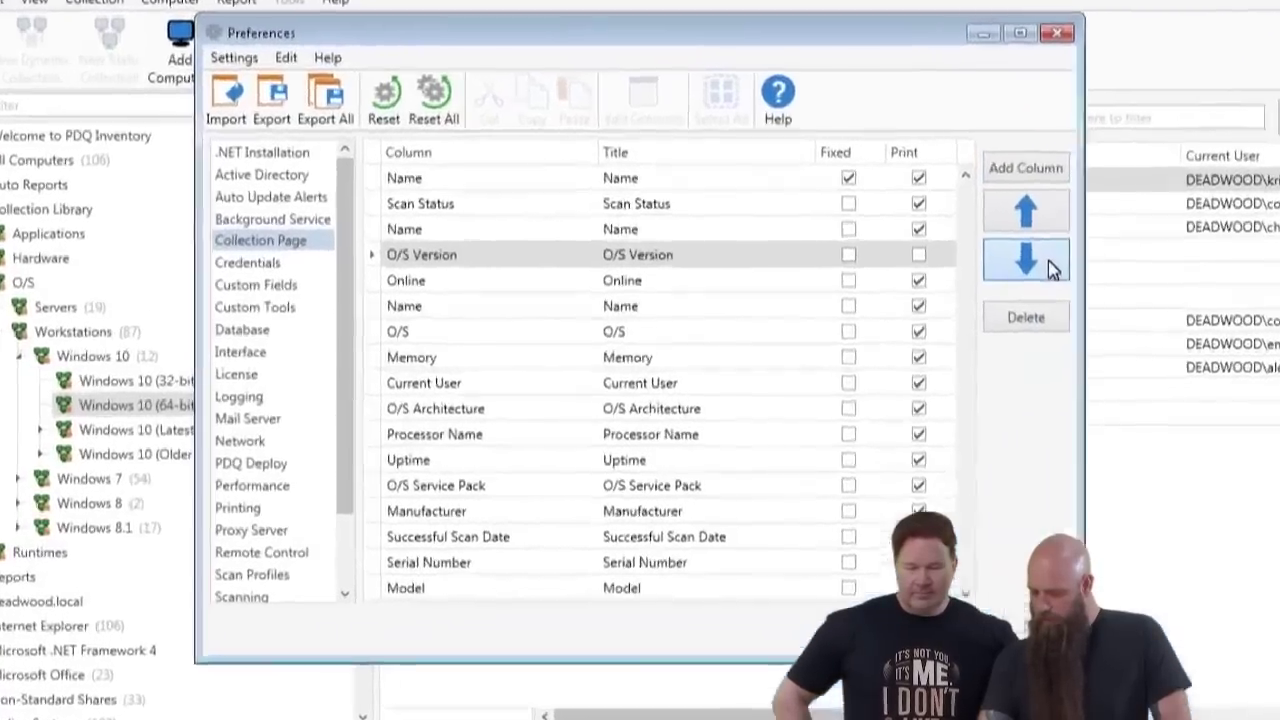
{"action": "left_click", "coordinate": [1049, 263]}
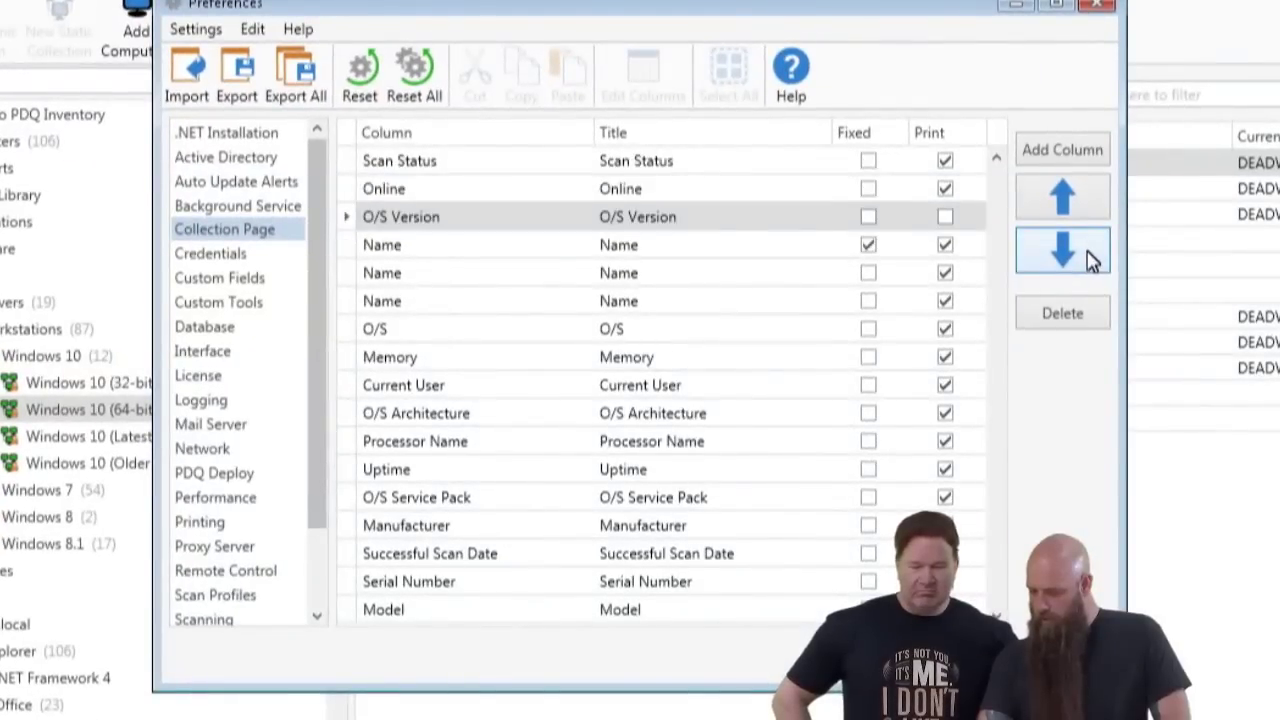
{"action": "left_click", "coordinate": [1090, 258]}
{"action": "left_click", "coordinate": [1090, 258]}
{"action": "left_click", "coordinate": [1090, 258]}
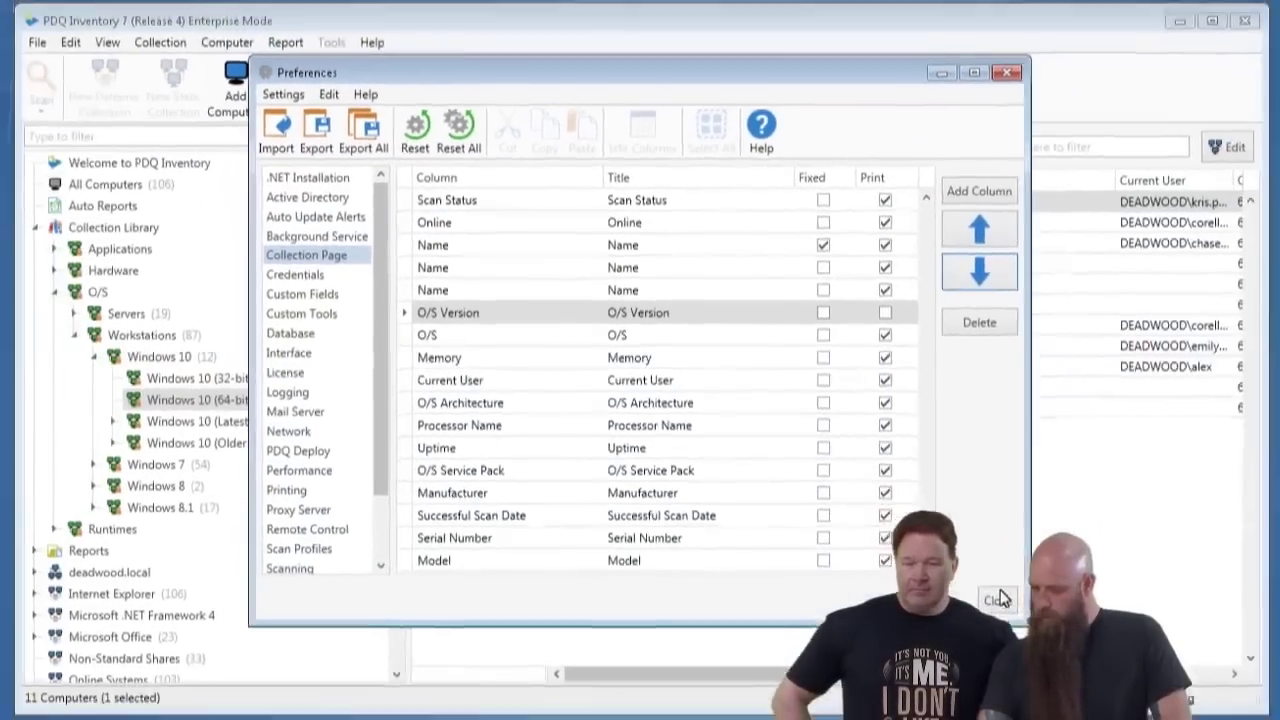
{"action": "left_click", "coordinate": [1087, 665]}
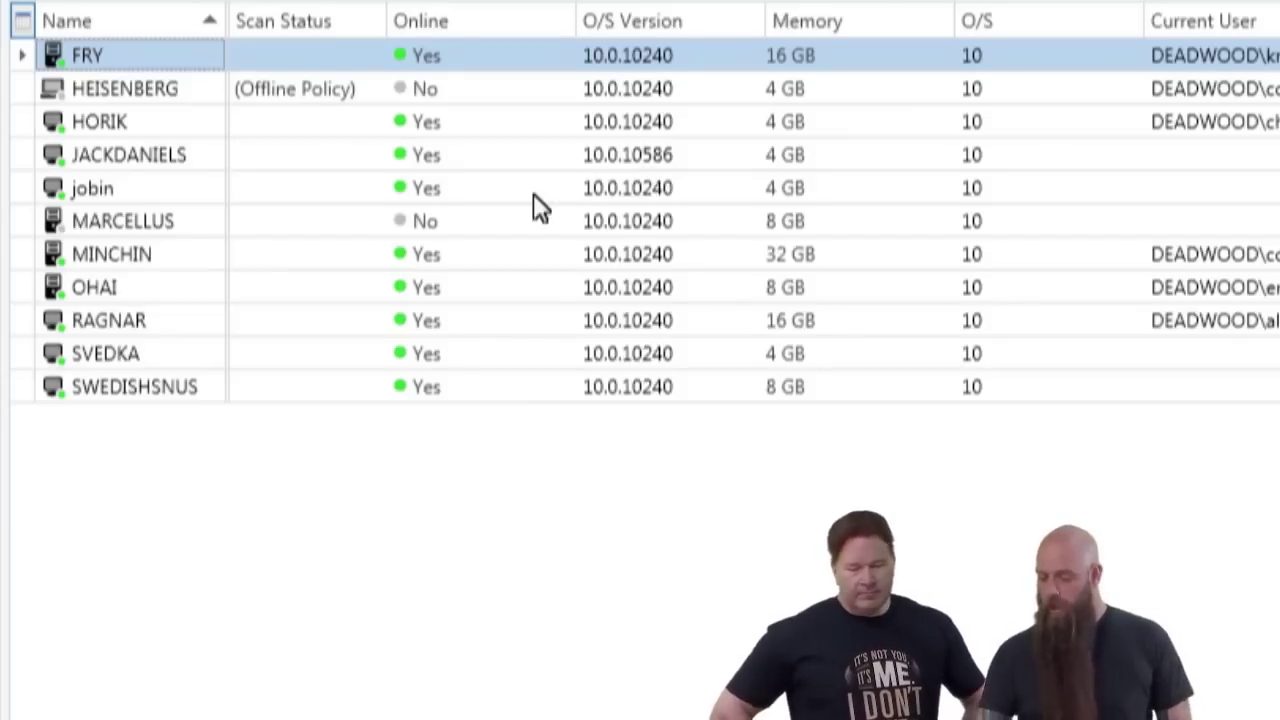
Compare the Windows 10 latest-version and older-versions collections, and inspect the filter definition of Windows 10 (Latest Version) (64-bit)
{"action": "left_click", "coordinate": [225, 420]}
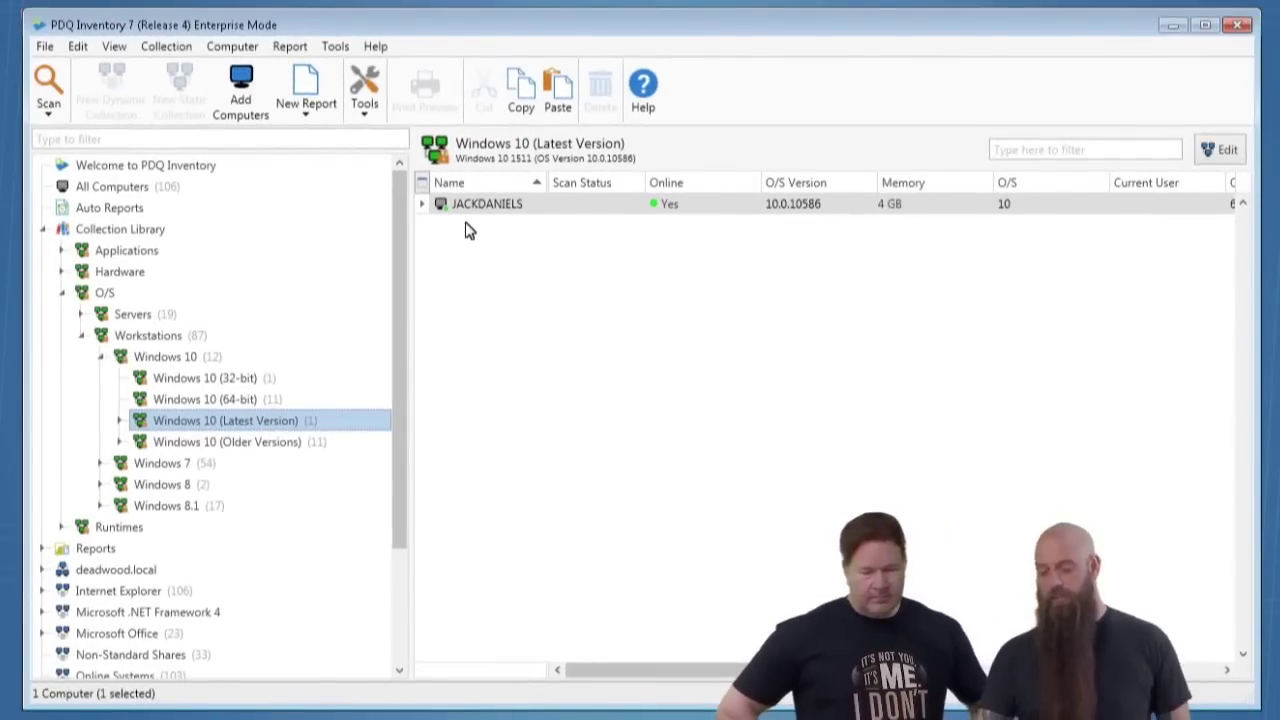
{"action": "left_click", "coordinate": [120, 421]}
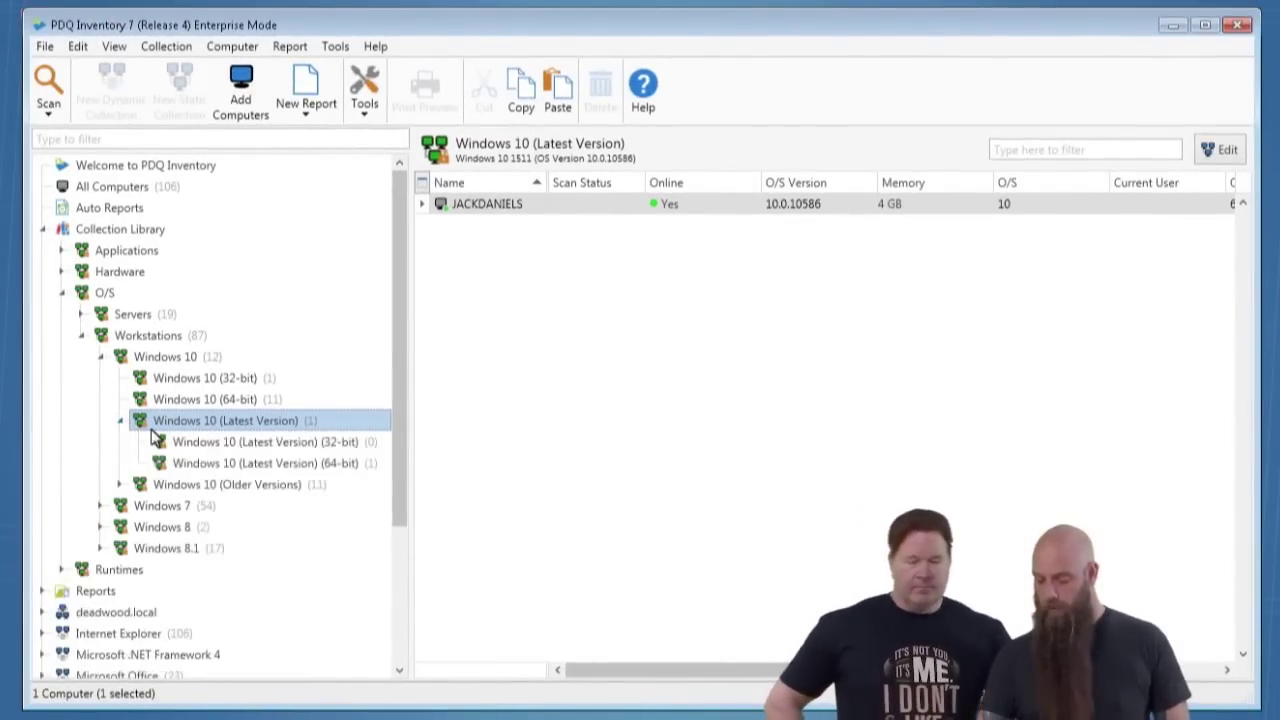
{"action": "left_click", "coordinate": [285, 465]}
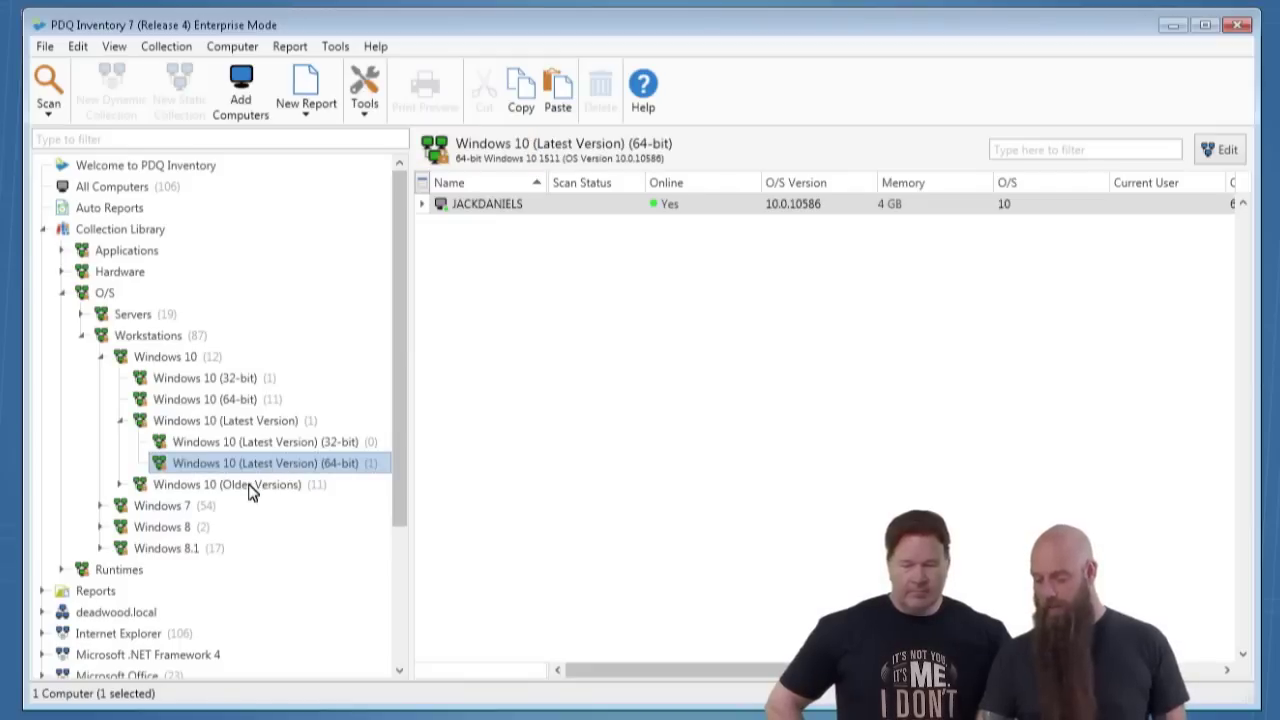
{"action": "left_click", "coordinate": [251, 488]}
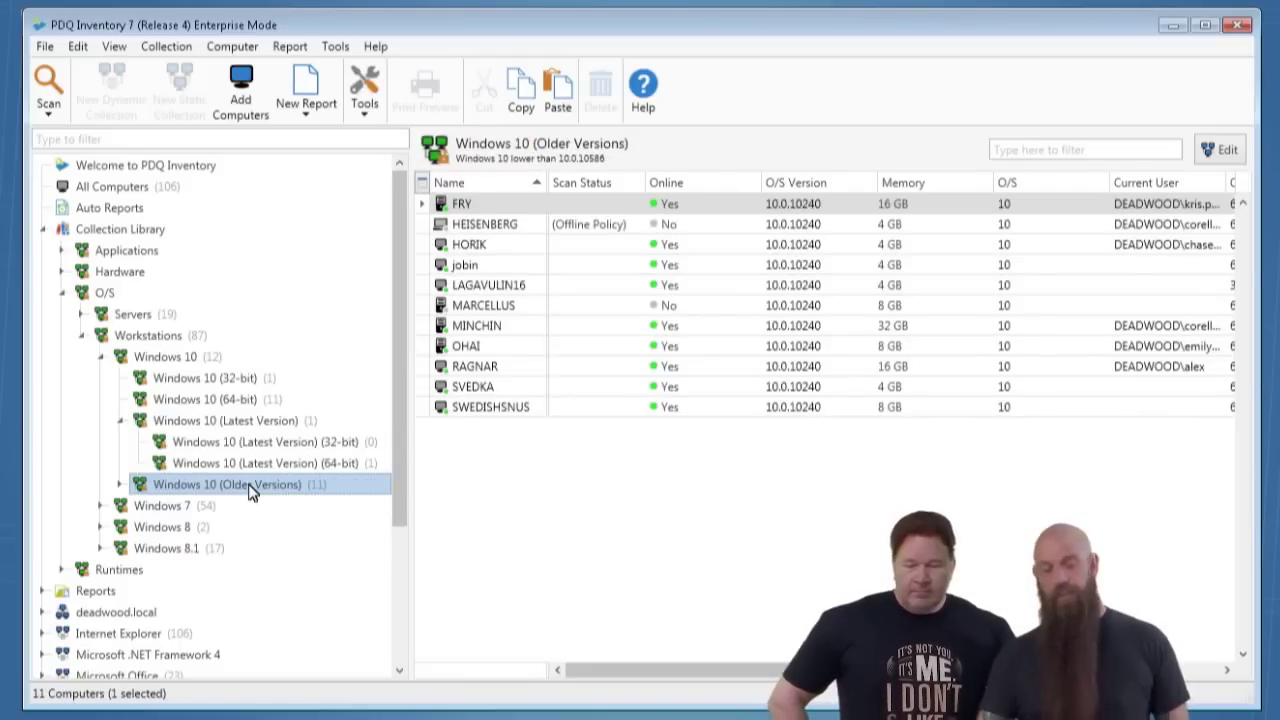
{"action": "double_click", "coordinate": [268, 465]}
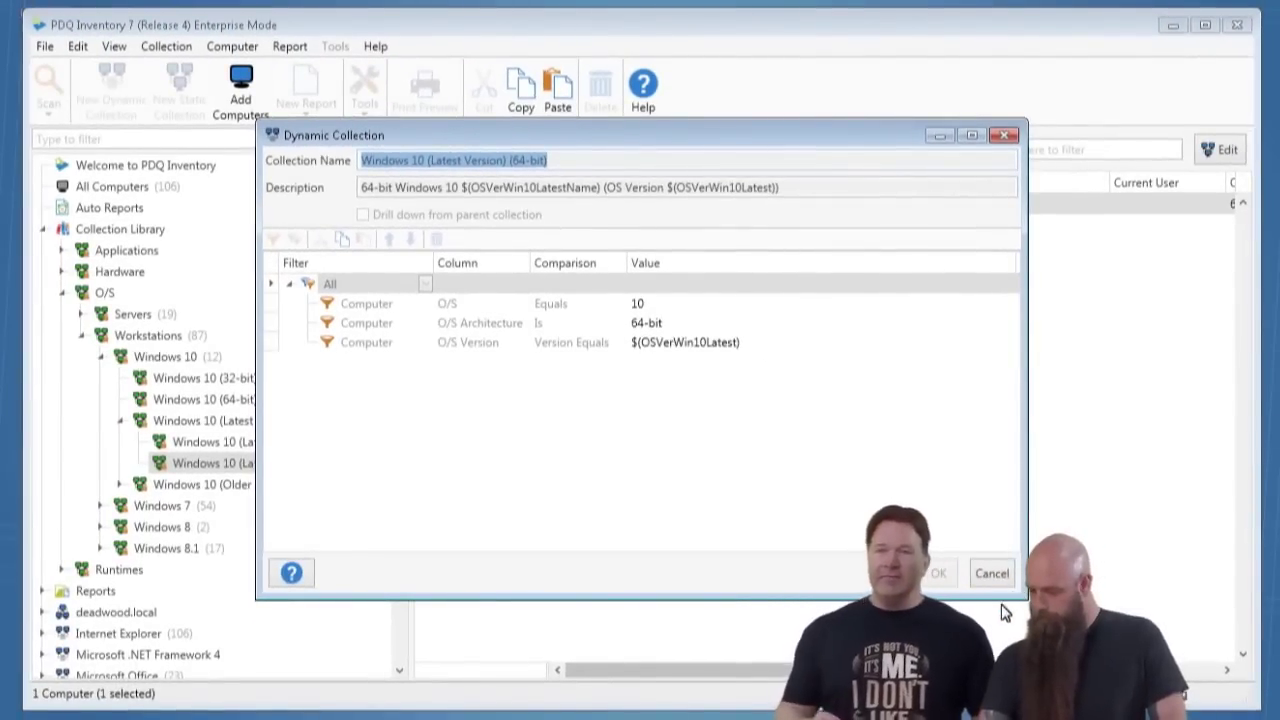
{"action": "left_click", "coordinate": [994, 578]}
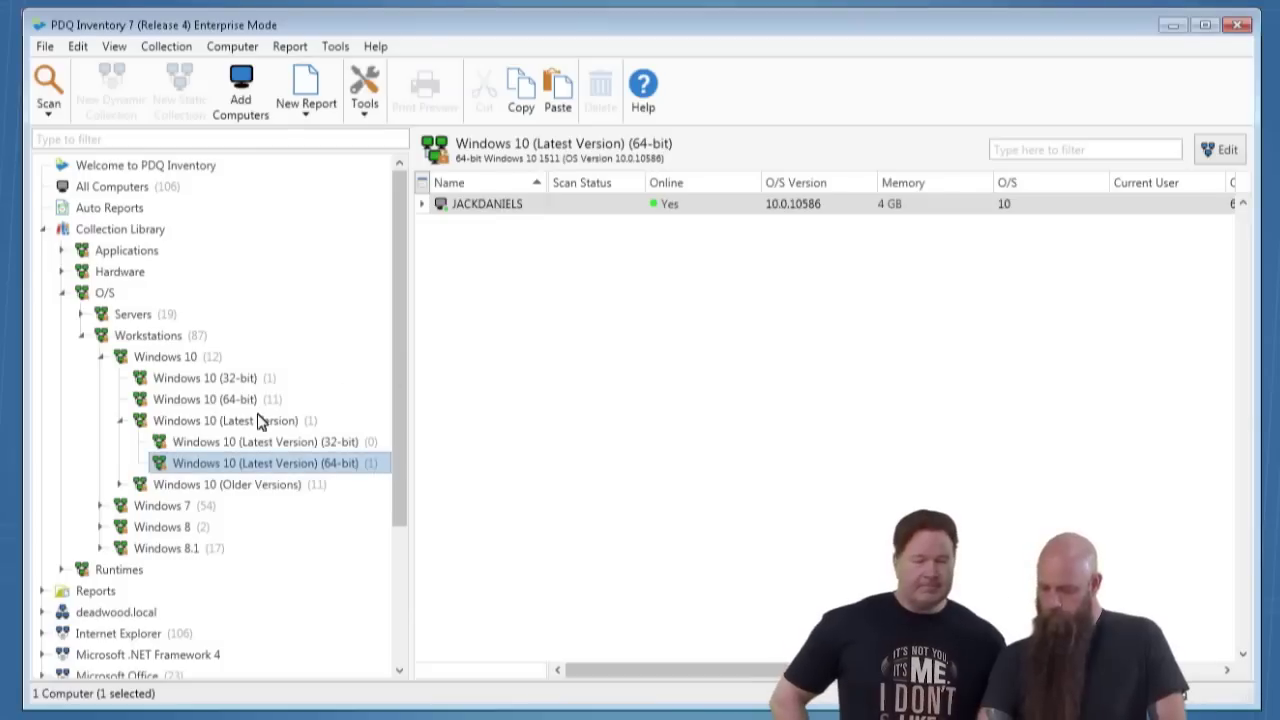
Look up the $(OSVerWin10Latest) entry among the system variables in the preferences, and close them again
{"action": "left_click", "coordinate": [45, 46]}
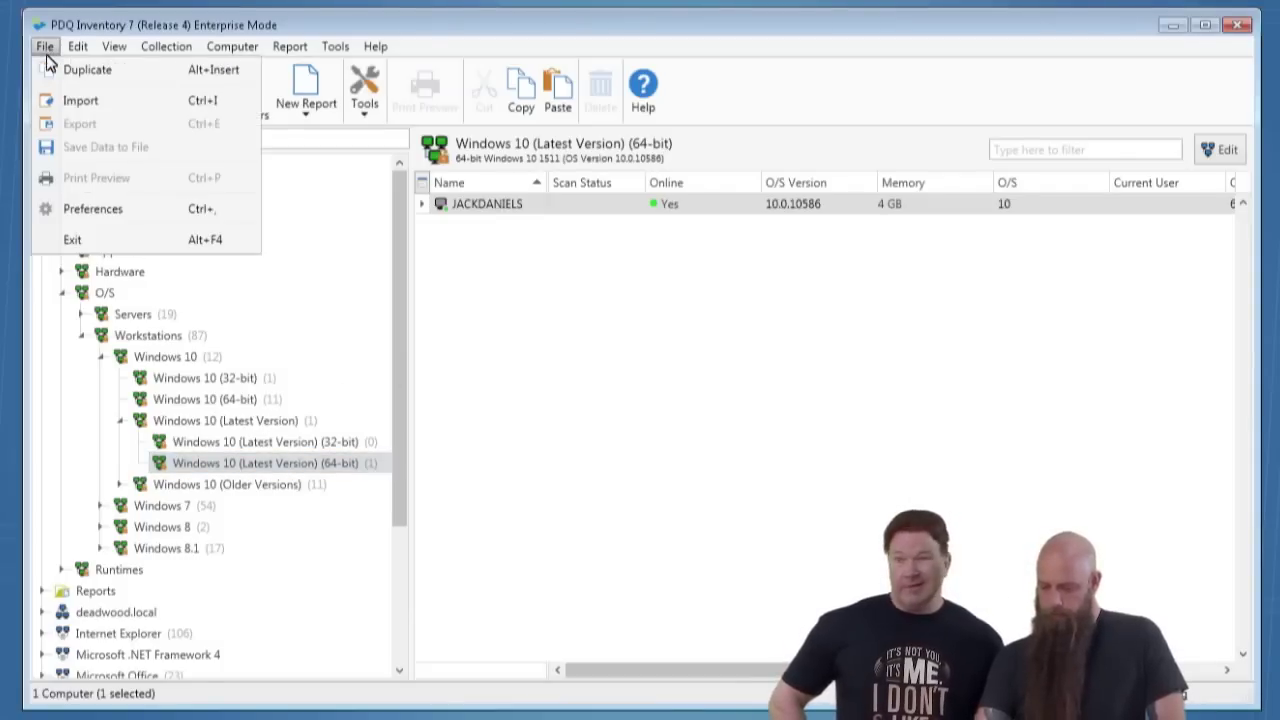
{"action": "left_click", "coordinate": [80, 212]}
{"action": "scroll", "coordinate": [340, 452], "scroll_direction": "down", "scroll_amount": 2}
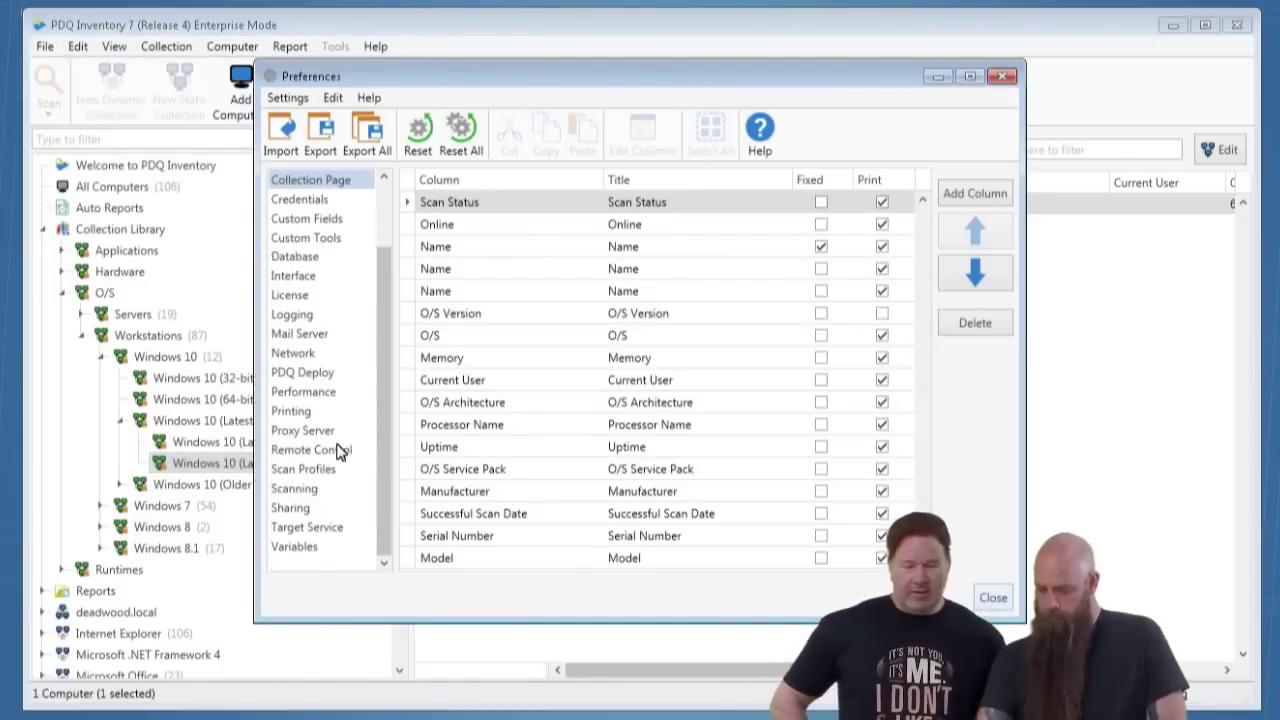
{"action": "left_click", "coordinate": [294, 546]}
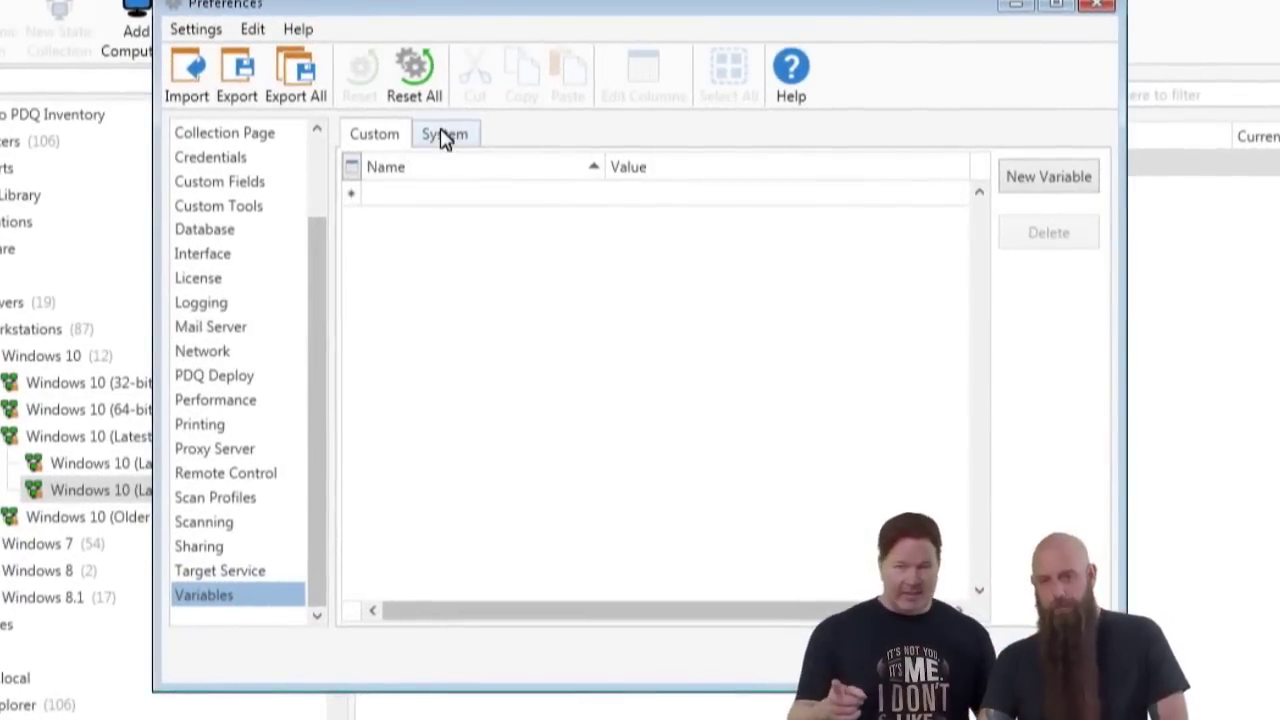
{"action": "left_click", "coordinate": [444, 135]}
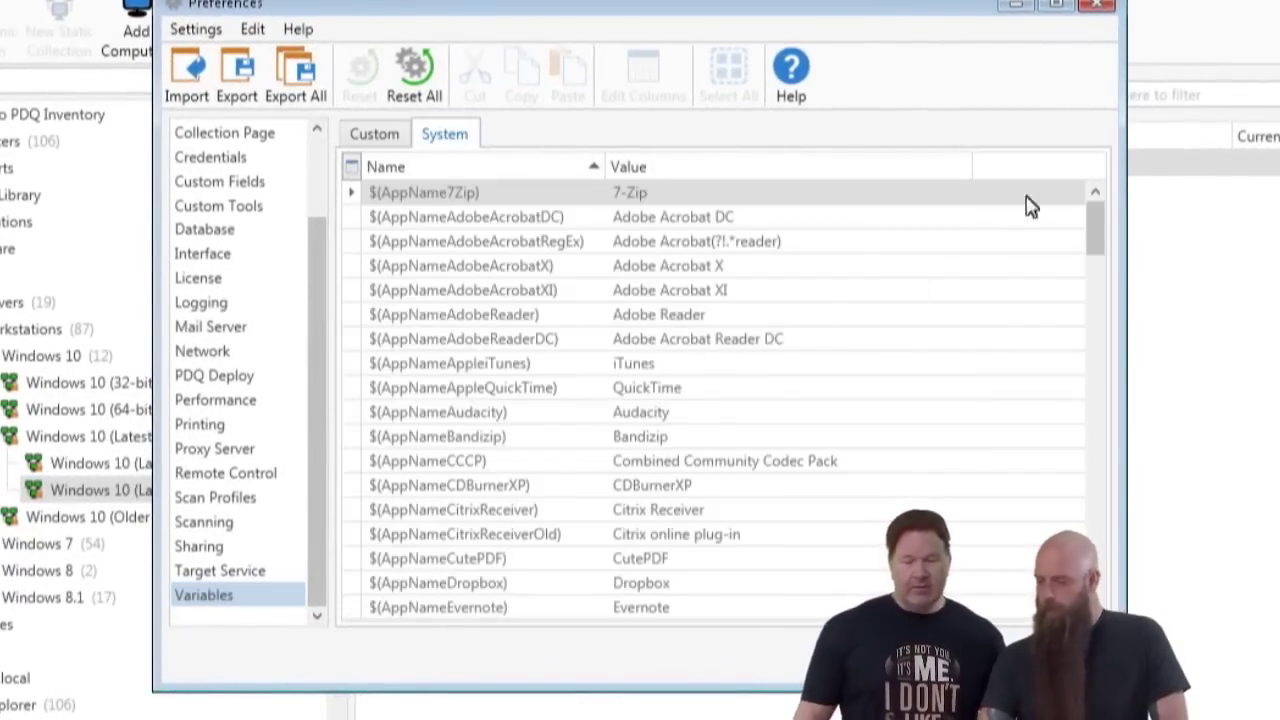
{"action": "left_click_drag", "start_coordinate": [1095, 235], "coordinate": [1066, 527]}
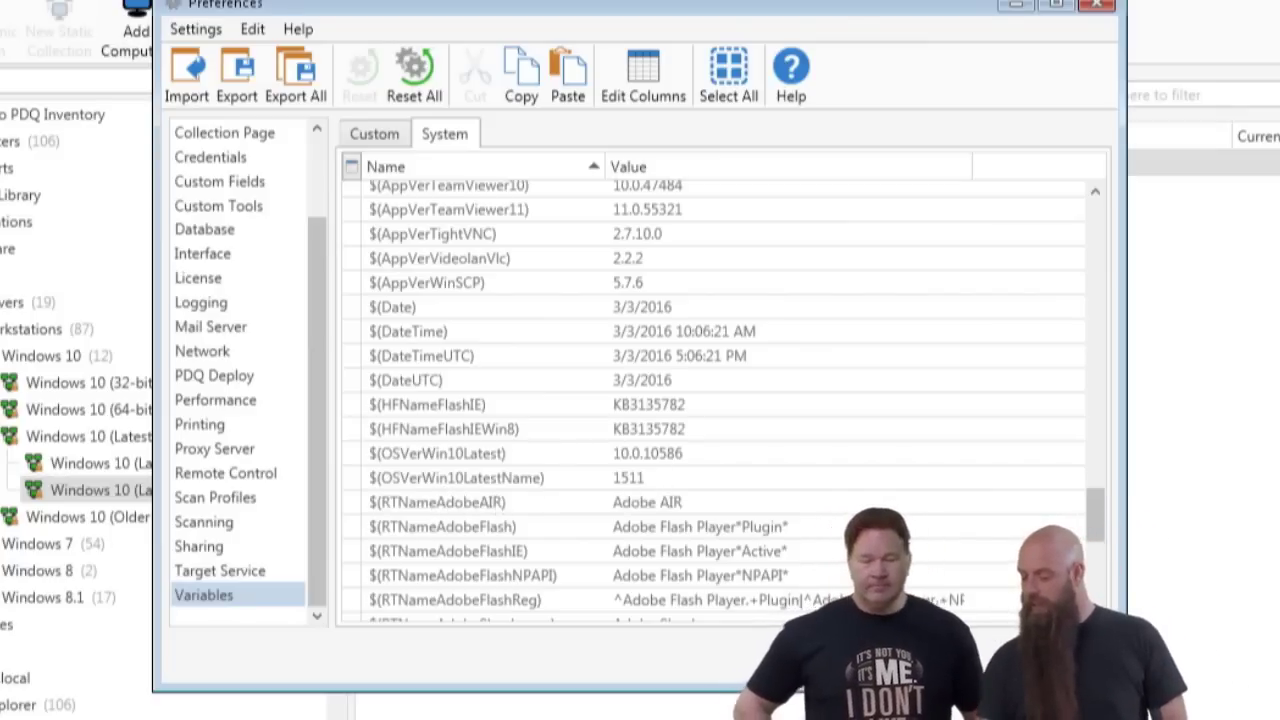
{"action": "key", "text": "Escape"}
View the Windows 10 (Latest Version) (32-bit) collection and collapse the Windows 10, Workstations and O/S branches
{"action": "left_click", "coordinate": [266, 465]}
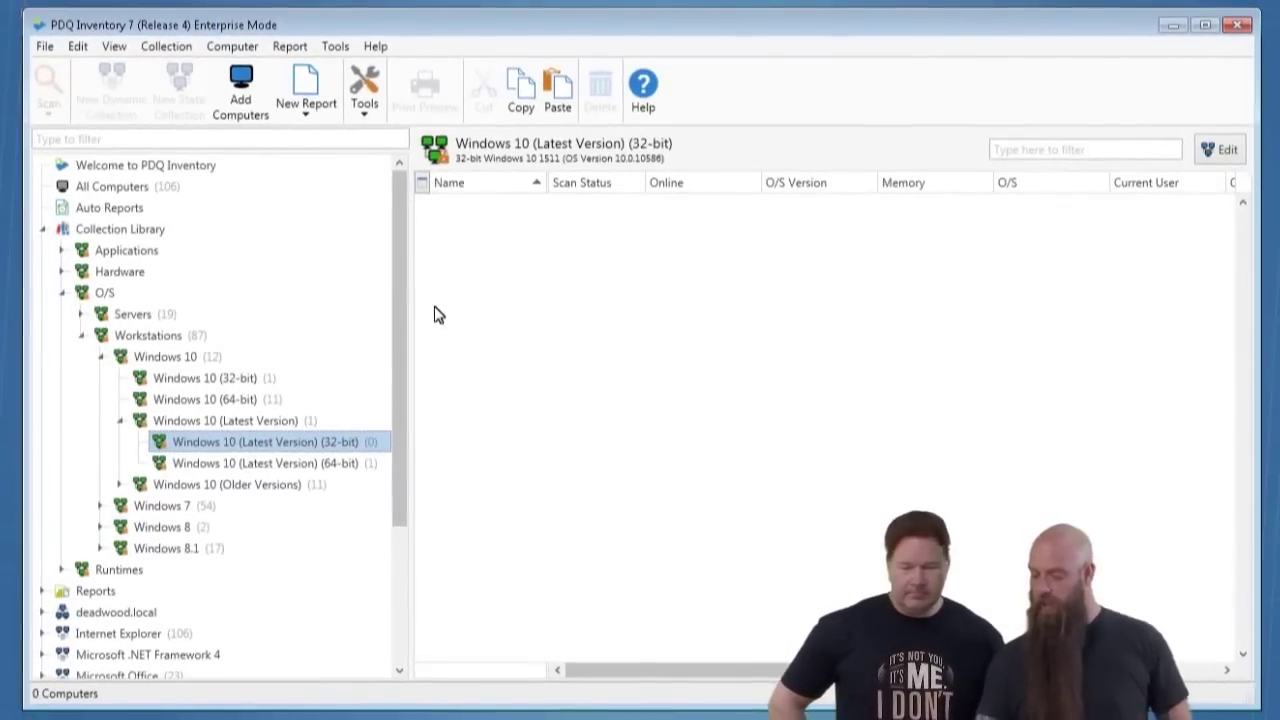
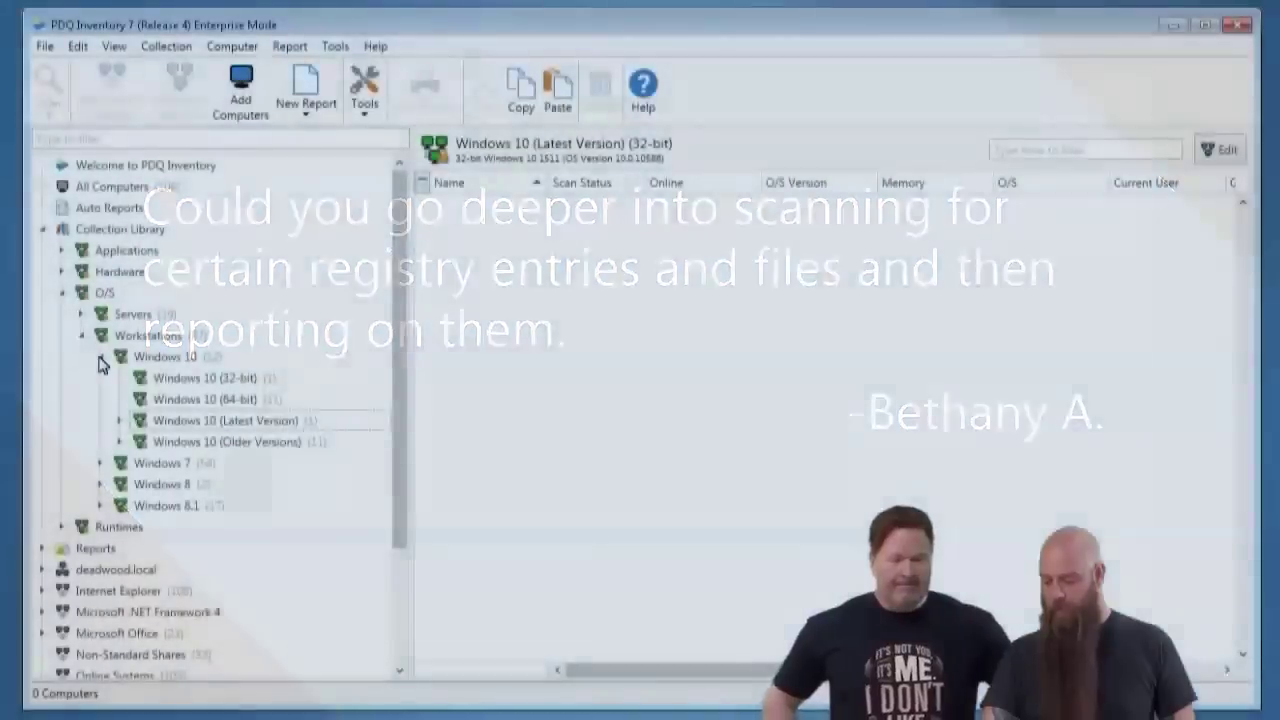
{"action": "left_click", "coordinate": [99, 356]}
{"action": "left_click", "coordinate": [82, 336]}
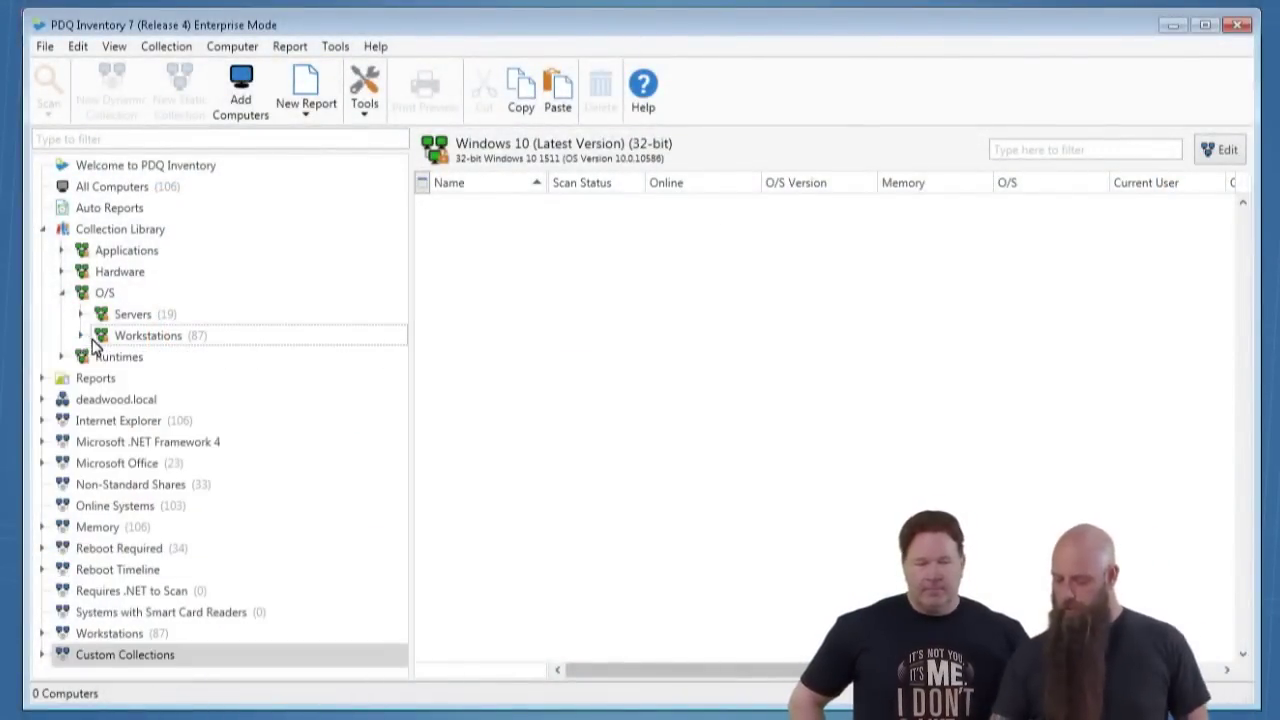
{"action": "left_click", "coordinate": [63, 292]}
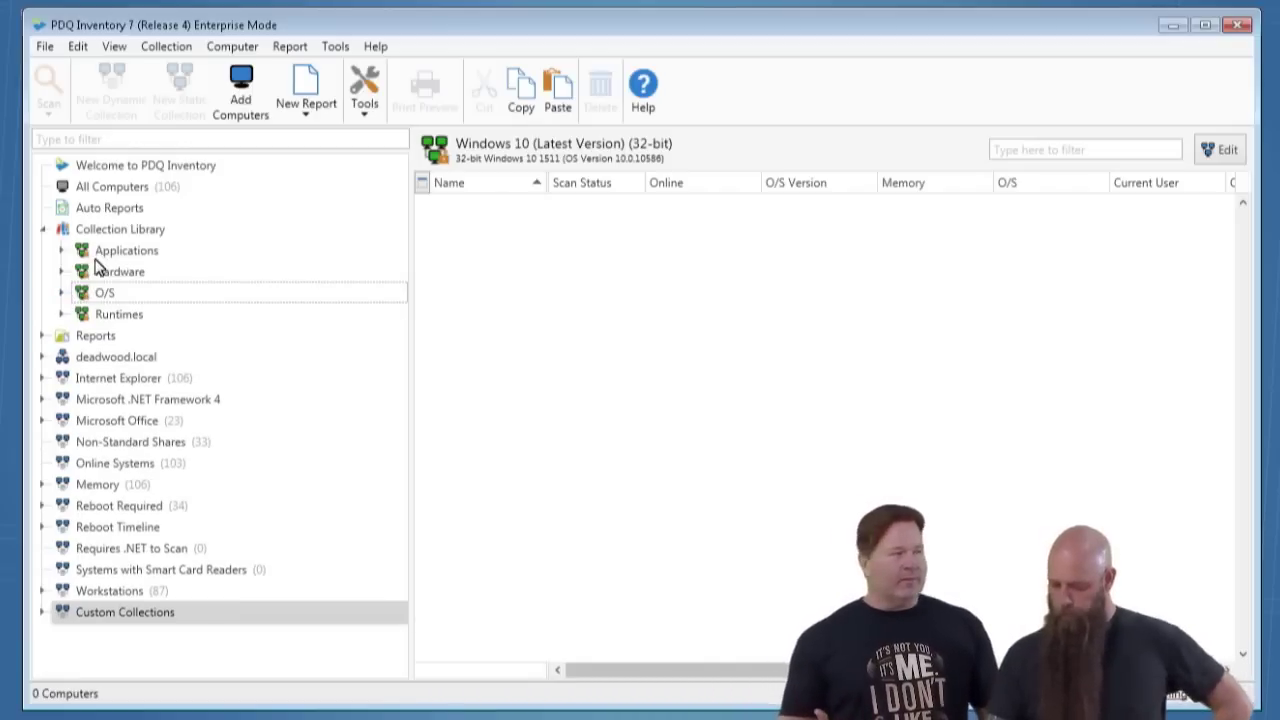
Expand the Reports folder and list the reports in its Misc. Reports subfolder
{"action": "left_click", "coordinate": [85, 336]}
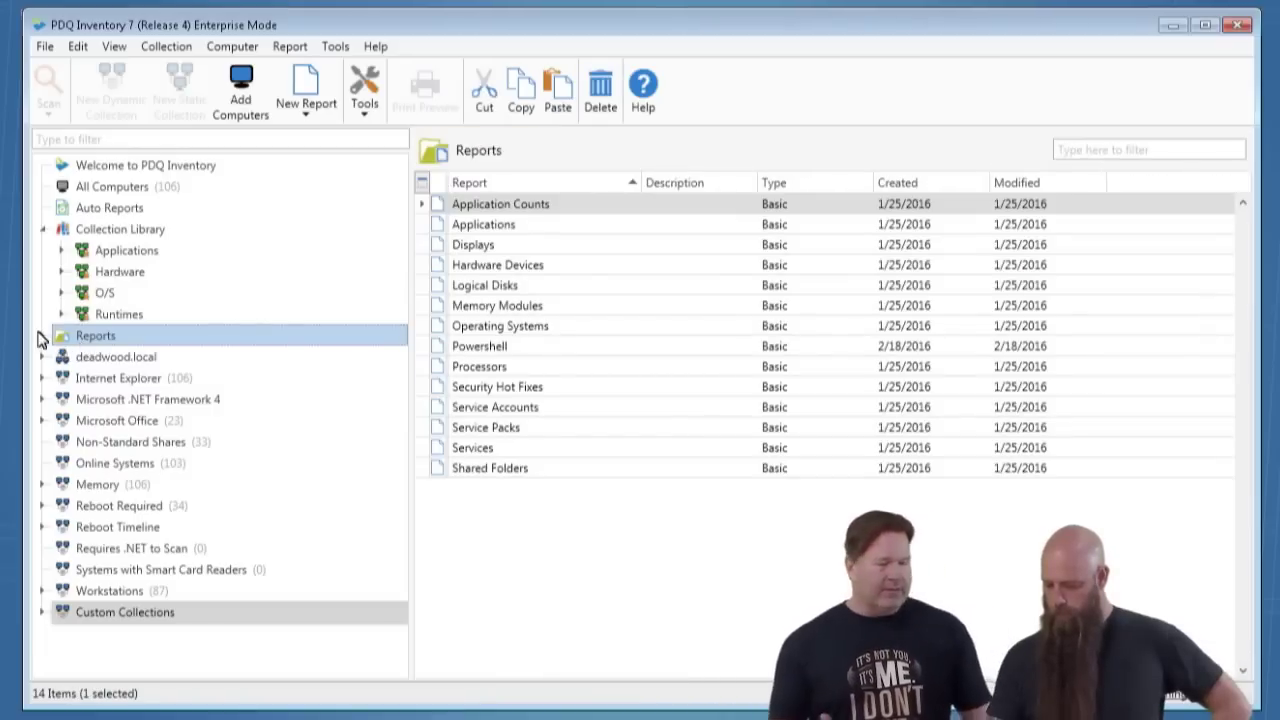
{"action": "left_click", "coordinate": [42, 336]}
{"action": "left_click", "coordinate": [107, 380]}
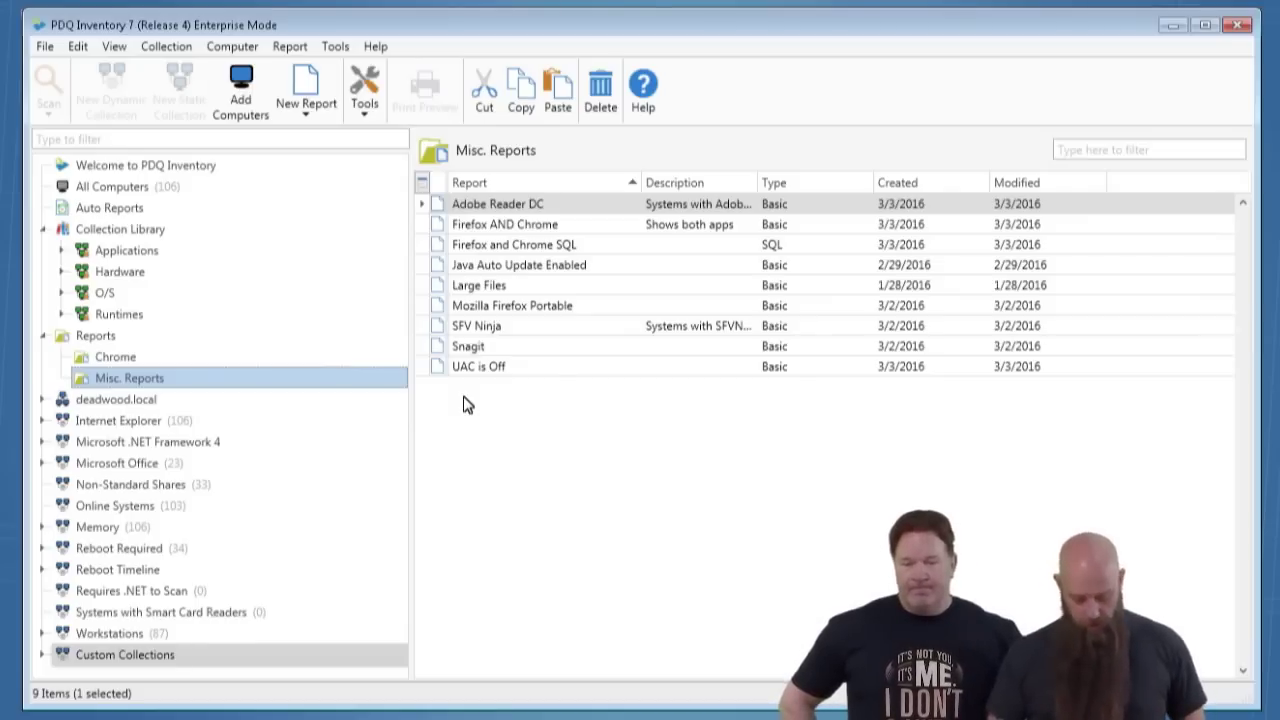
Open the Applications scan profile from the preferences to examine its scanners
{"action": "key", "text": "ctrl+comma"}
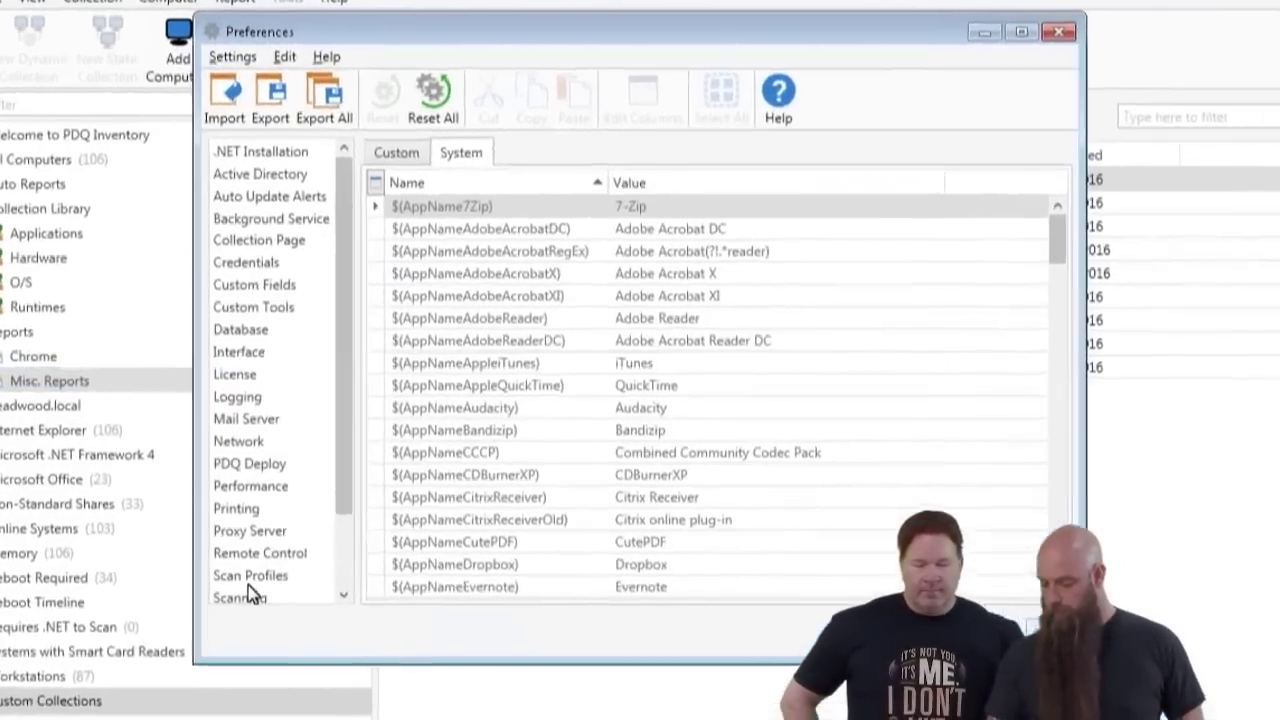
{"action": "left_click", "coordinate": [250, 578]}
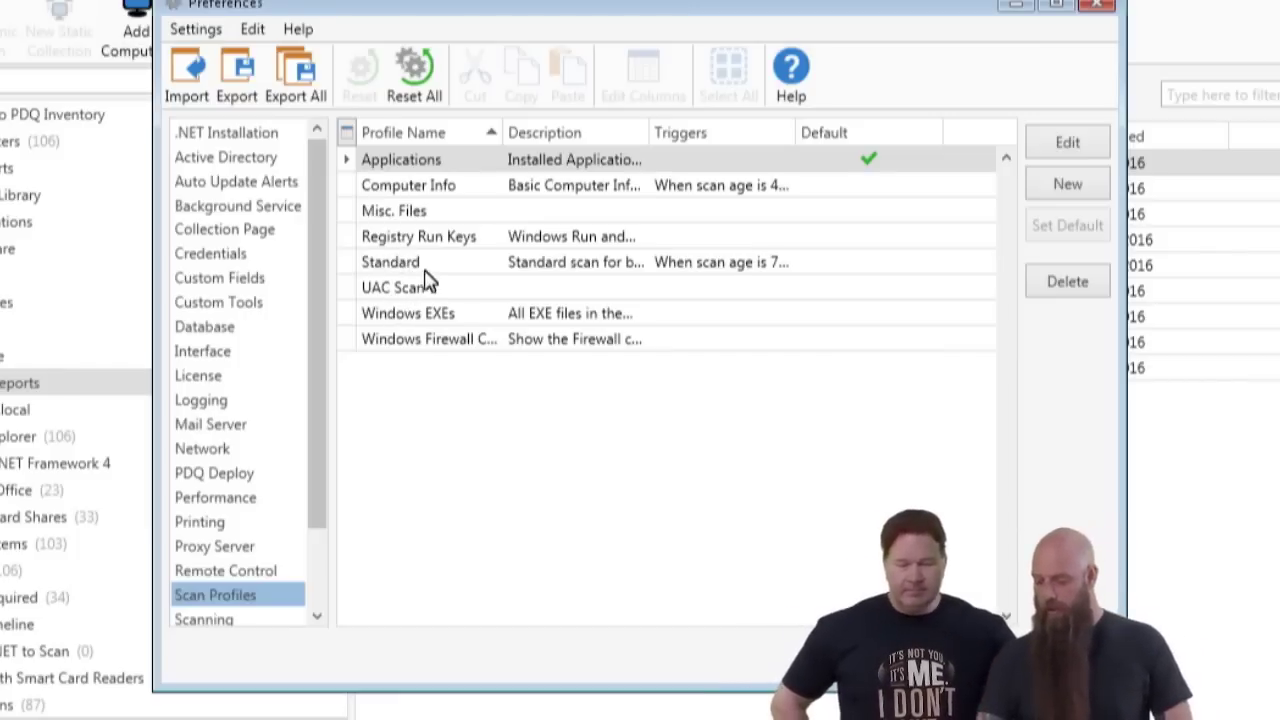
{"action": "double_click", "coordinate": [418, 163]}
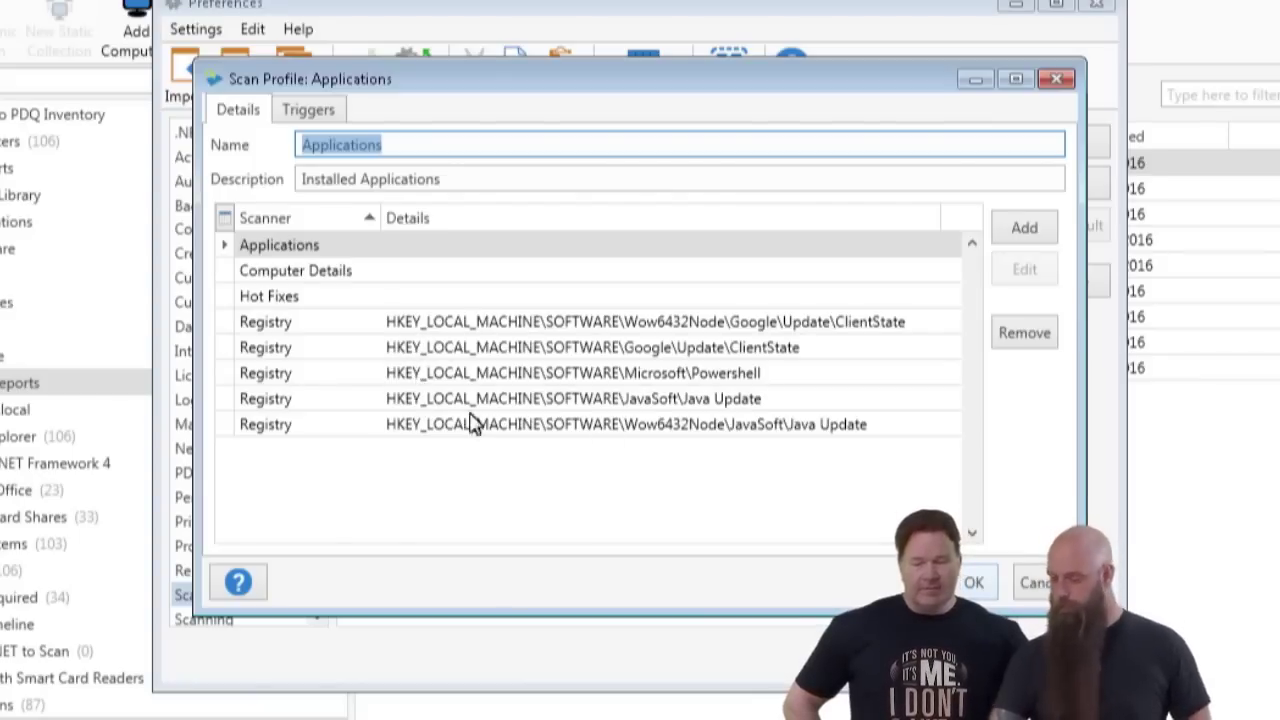
View the scanner types available to add and the SOFTWARE\Google\Update\ClientState registry scanner's settings, and close the Applications profile
{"action": "left_click", "coordinate": [1038, 230]}
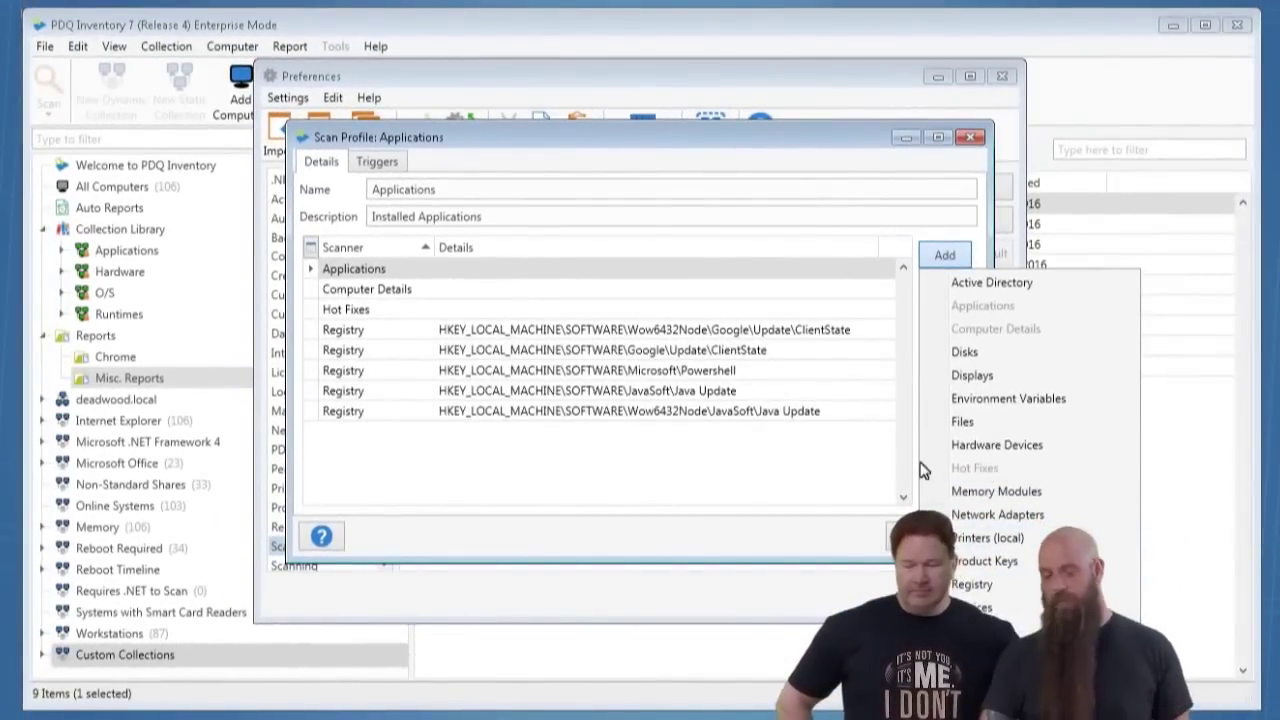
{"action": "left_click", "coordinate": [575, 575]}
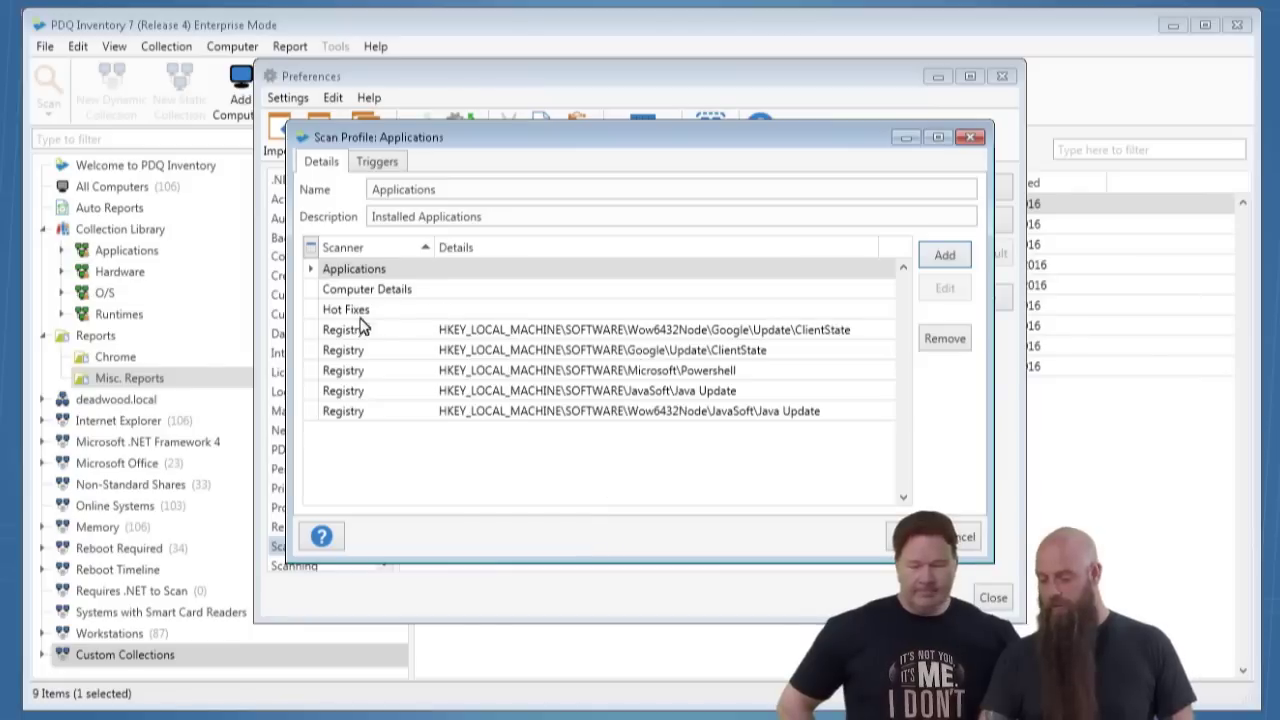
{"action": "left_click", "coordinate": [492, 333]}
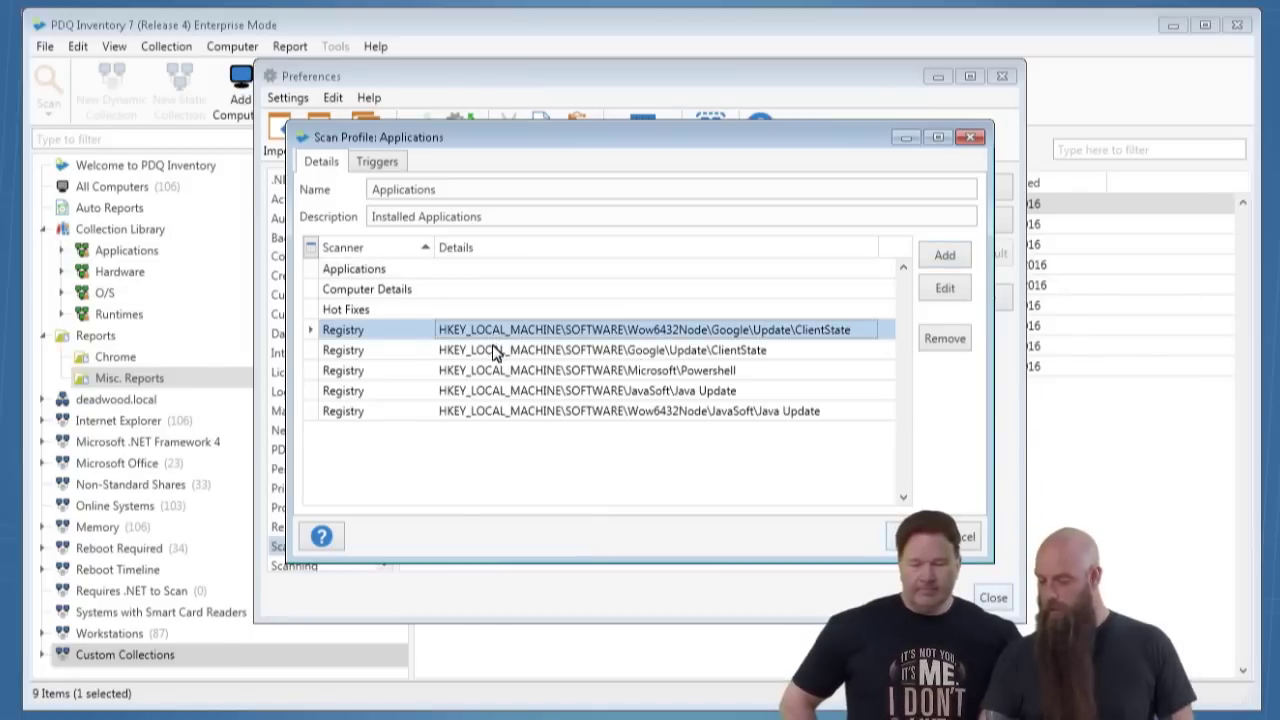
{"action": "double_click", "coordinate": [492, 352]}
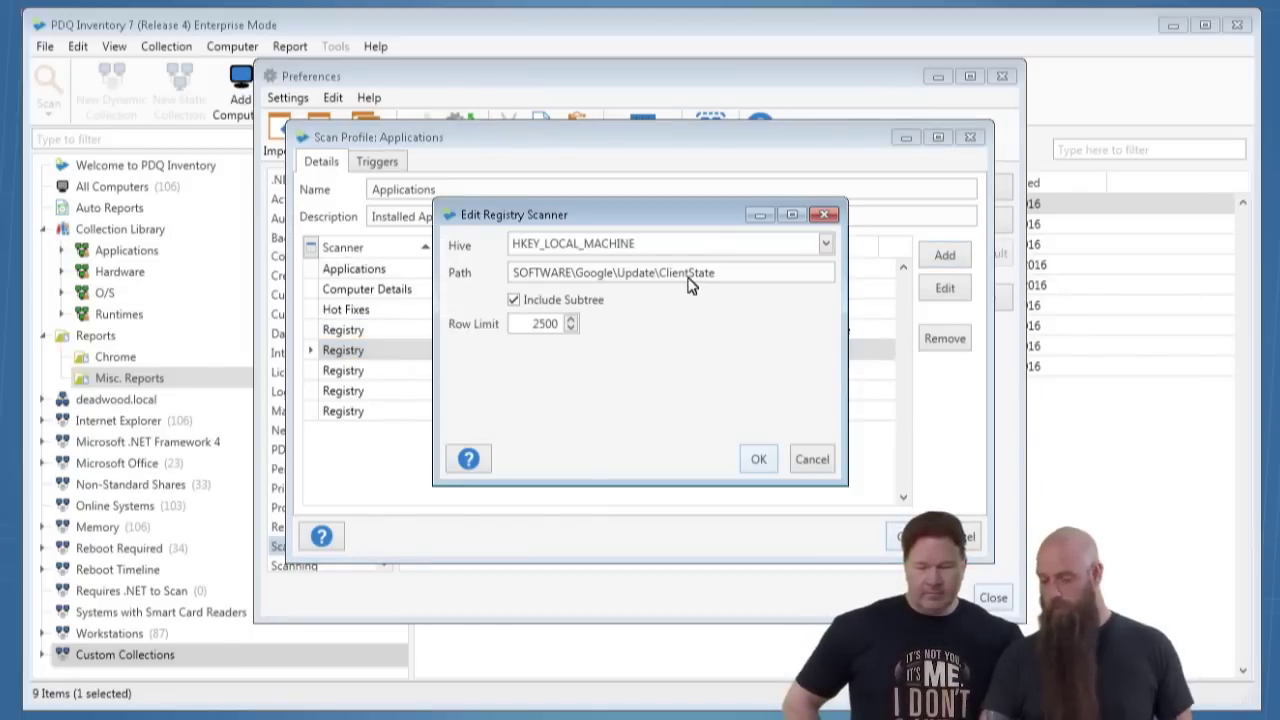
{"action": "left_click", "coordinate": [810, 462]}
{"action": "left_click", "coordinate": [900, 537]}
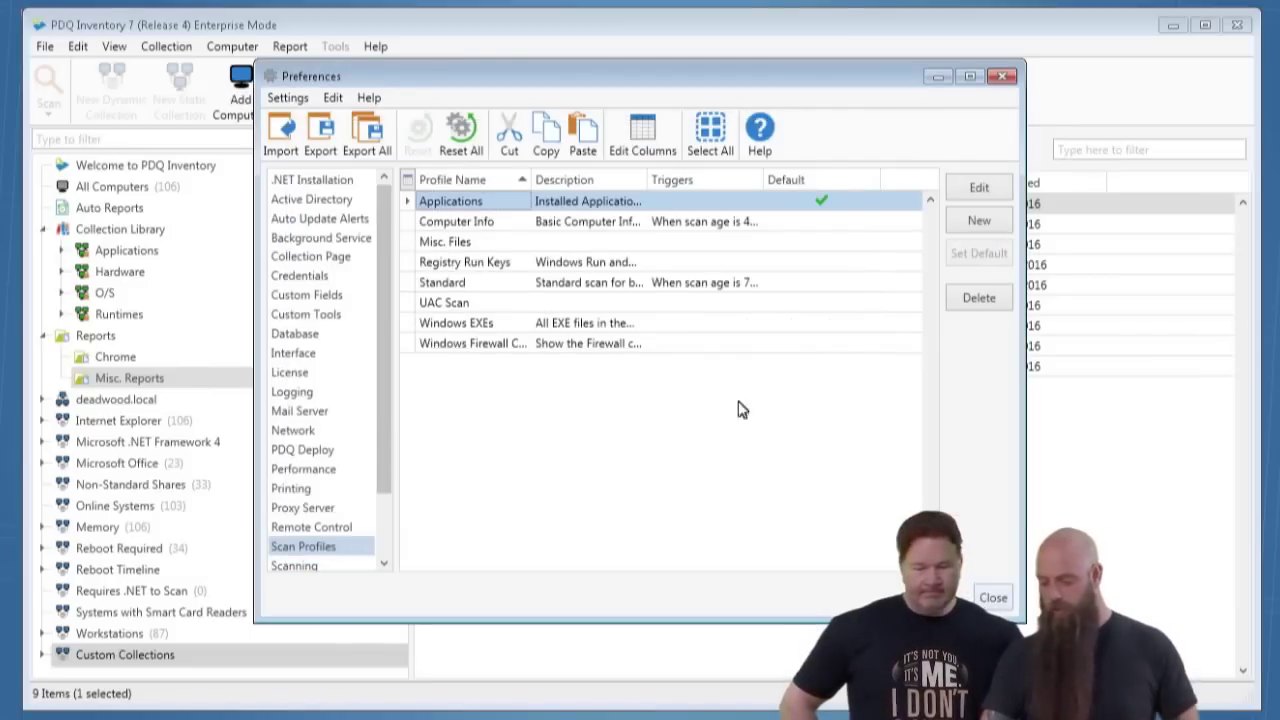
Examine the registry scanner's settings in the UAC Scan profile, and close the profile and the preferences without changes
{"action": "double_click", "coordinate": [441, 306]}
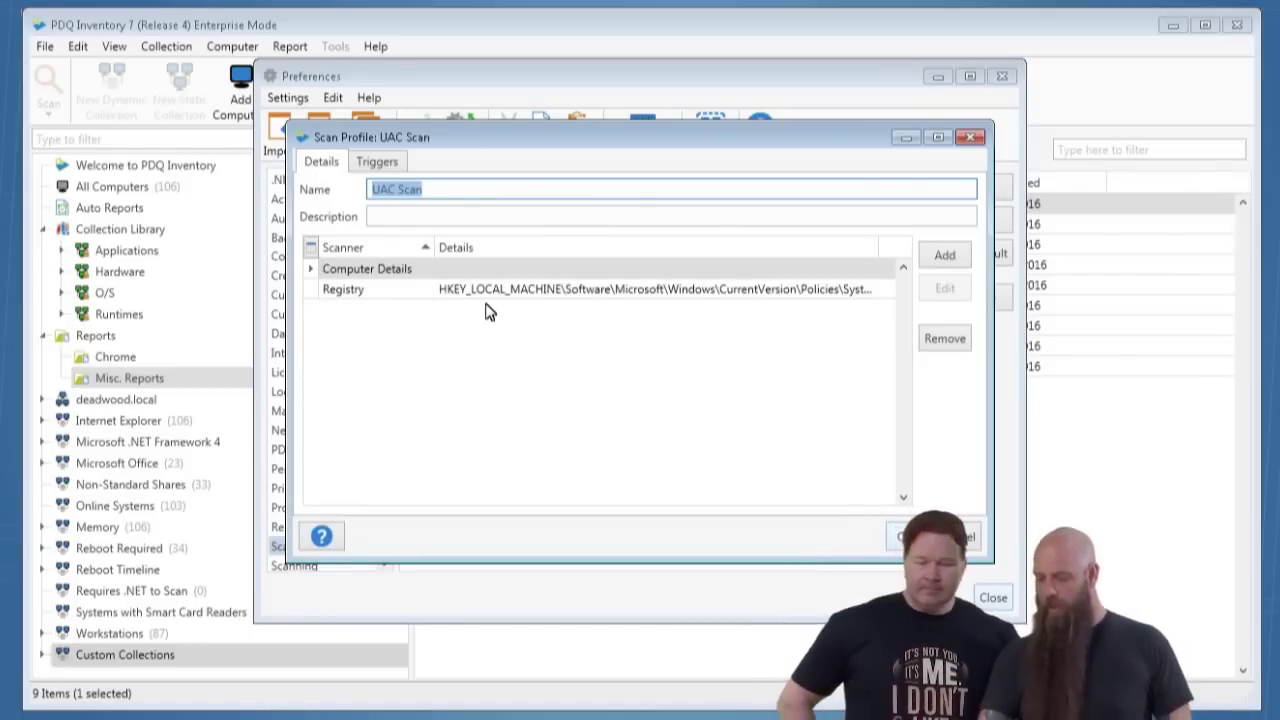
{"action": "double_click", "coordinate": [489, 295]}
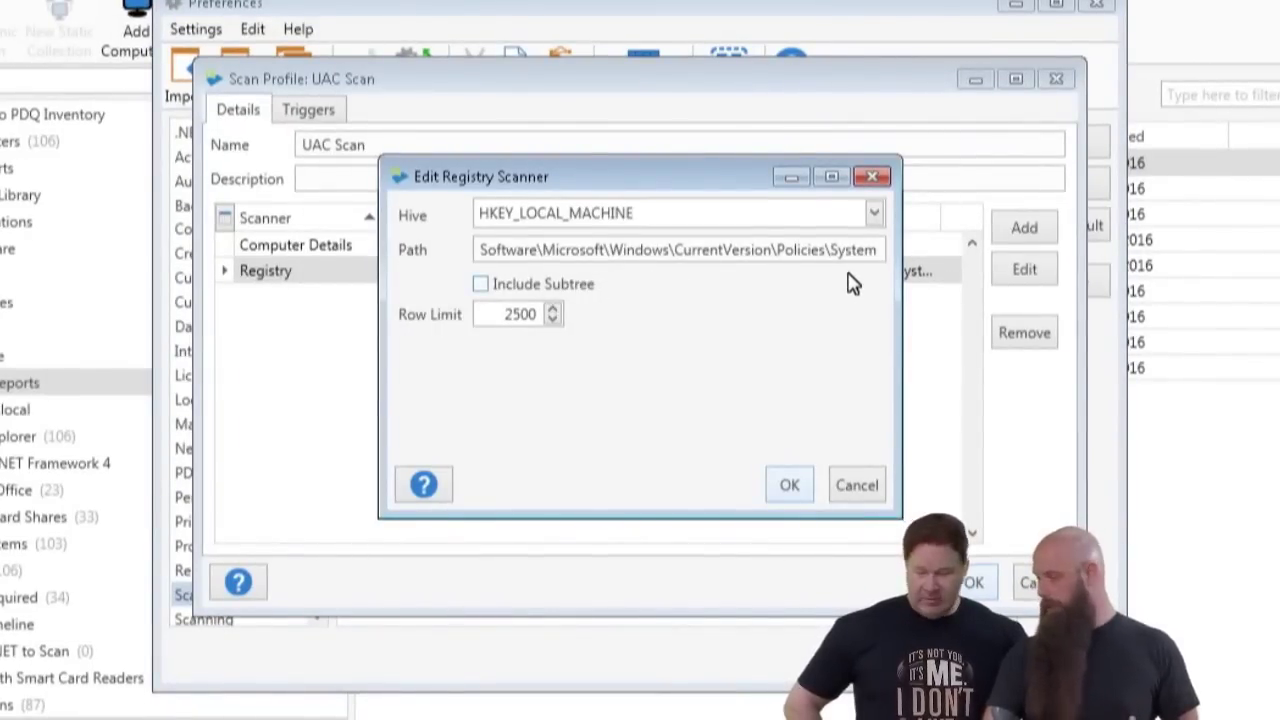
{"action": "left_click", "coordinate": [856, 492]}
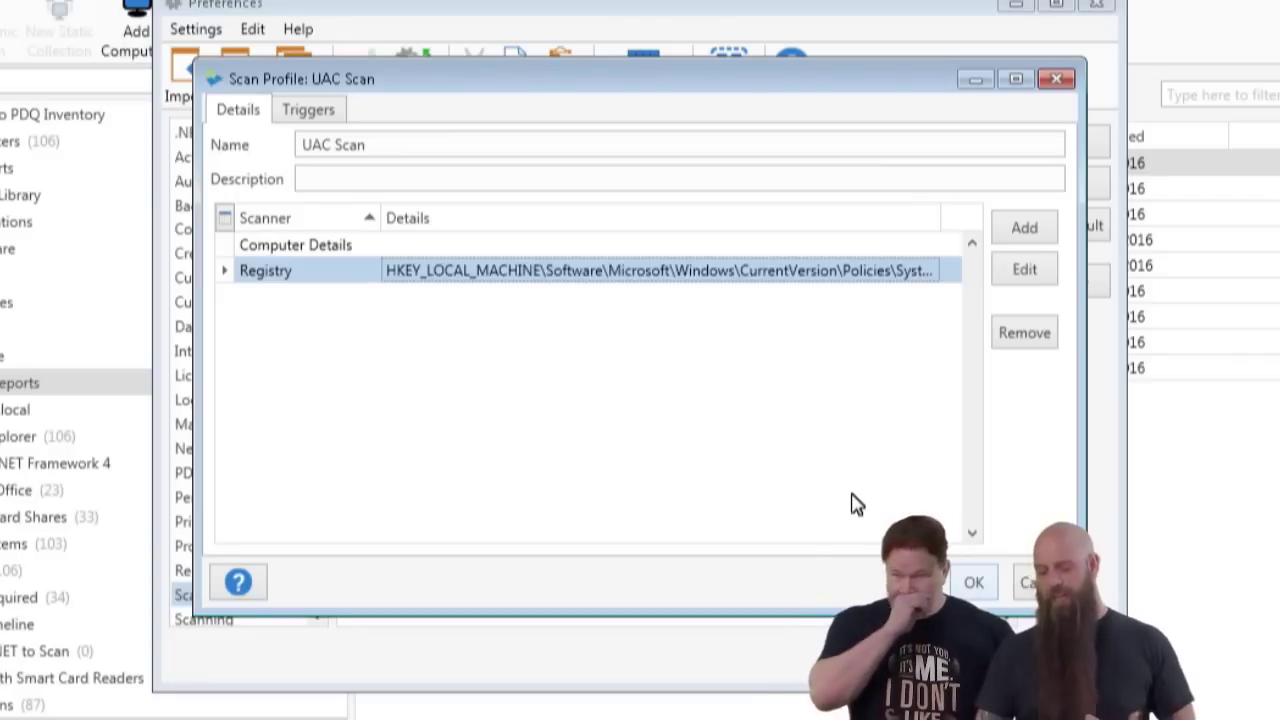
{"action": "left_click", "coordinate": [1028, 583]}
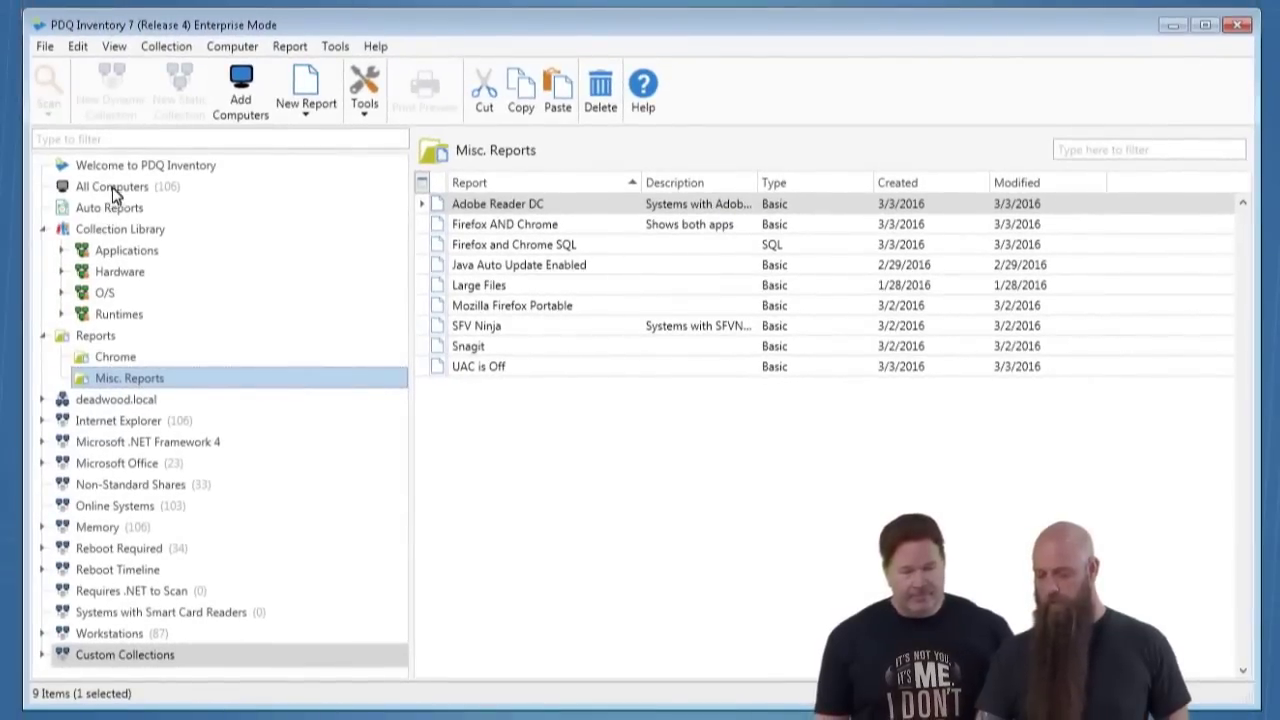
Scan the All Computers collection with the UAC Scan profile
{"action": "left_click", "coordinate": [112, 187]}
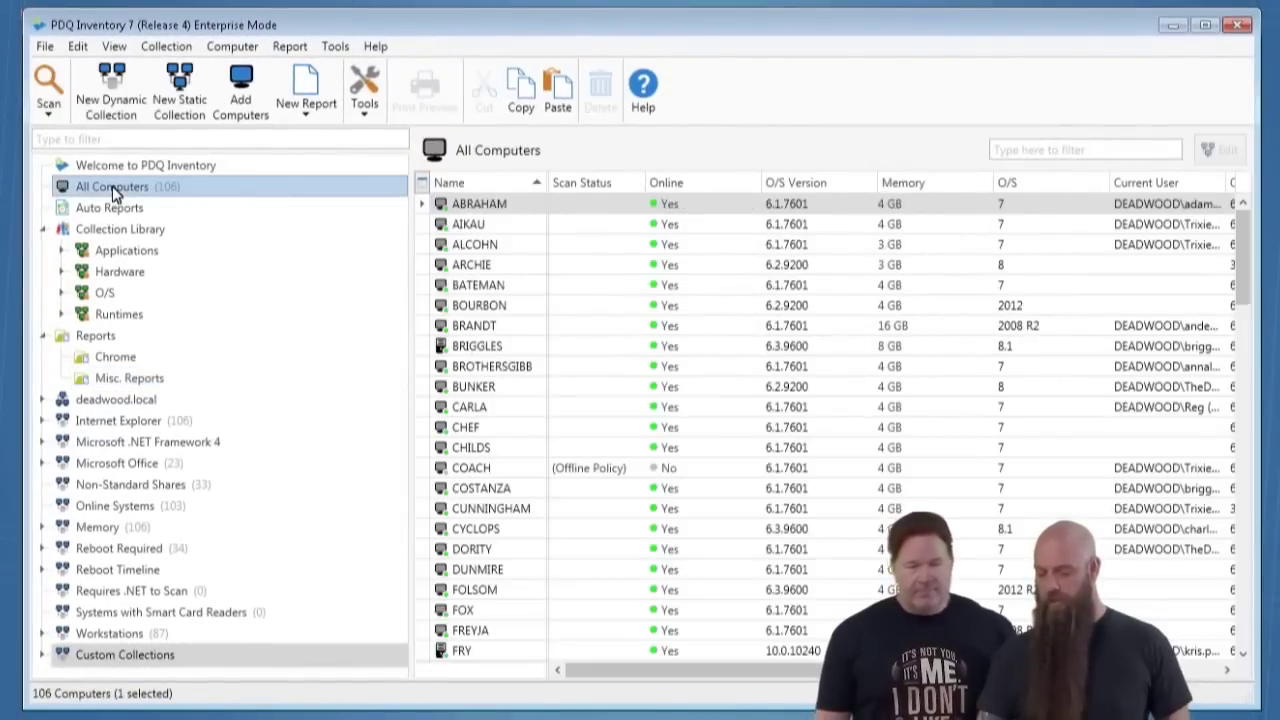
{"action": "left_click", "coordinate": [168, 50]}
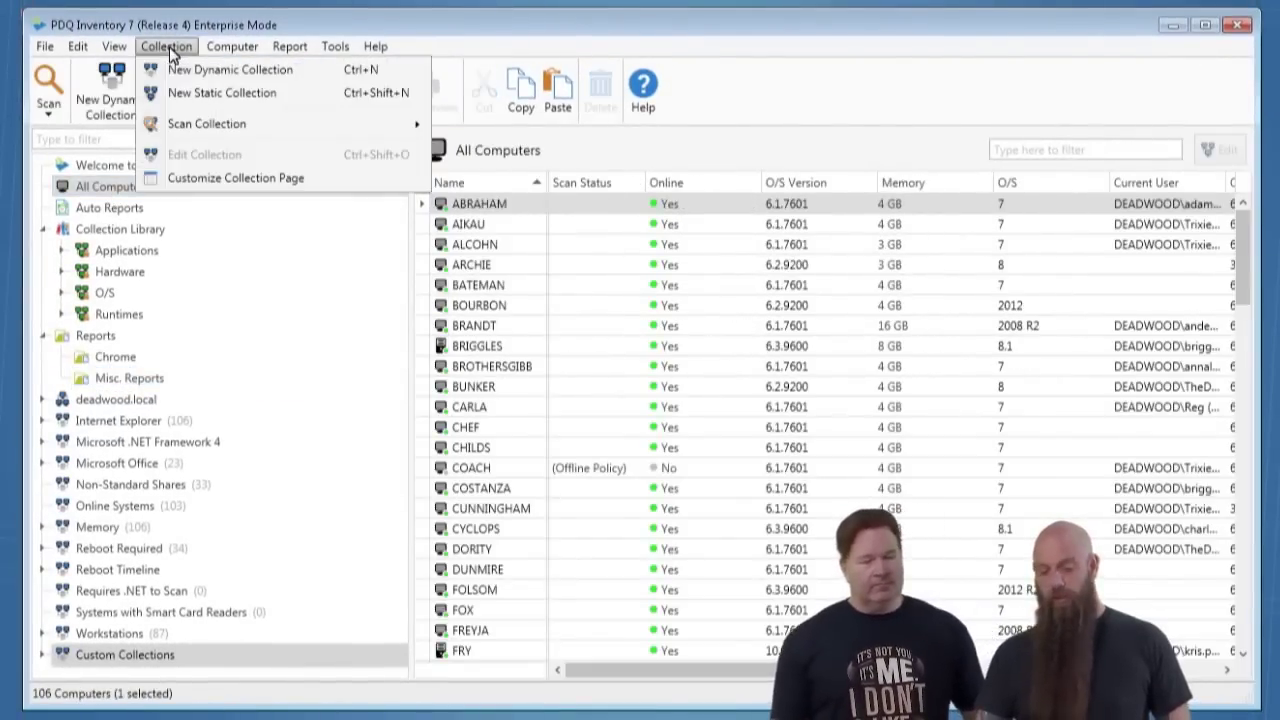
{"action": "mouse_move", "coordinate": [262, 125]}
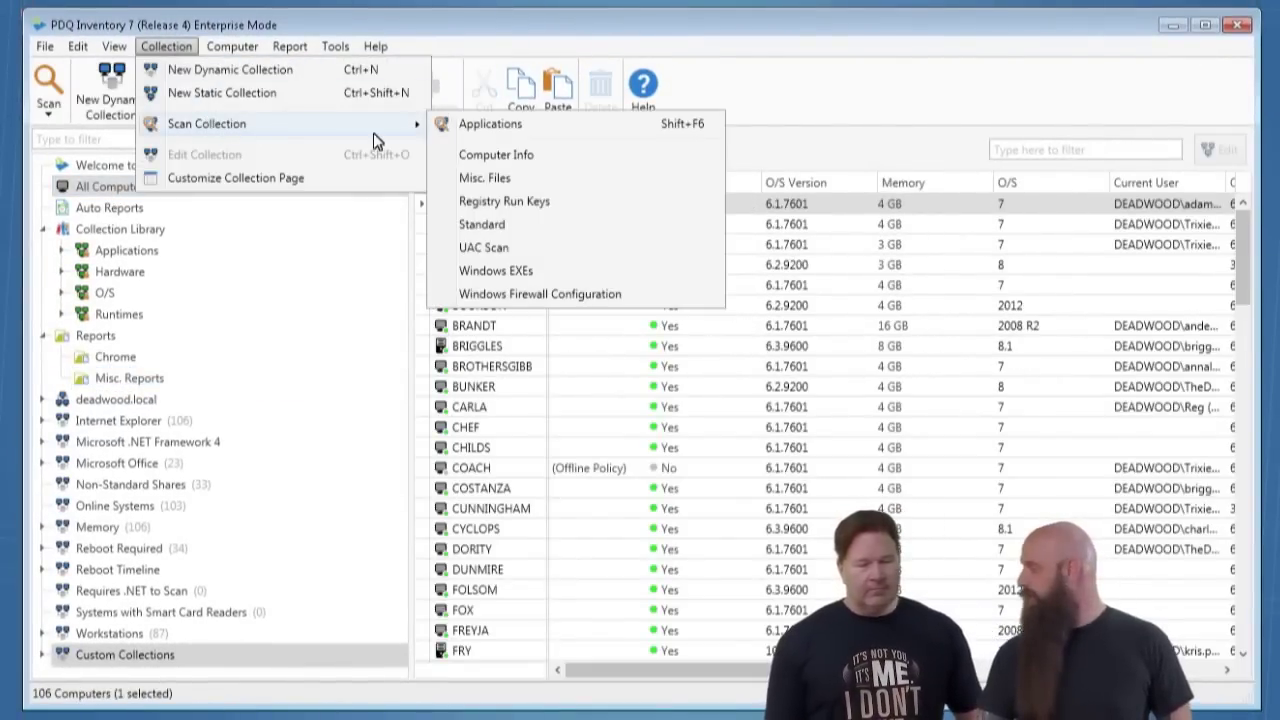
{"action": "left_click", "coordinate": [497, 250]}
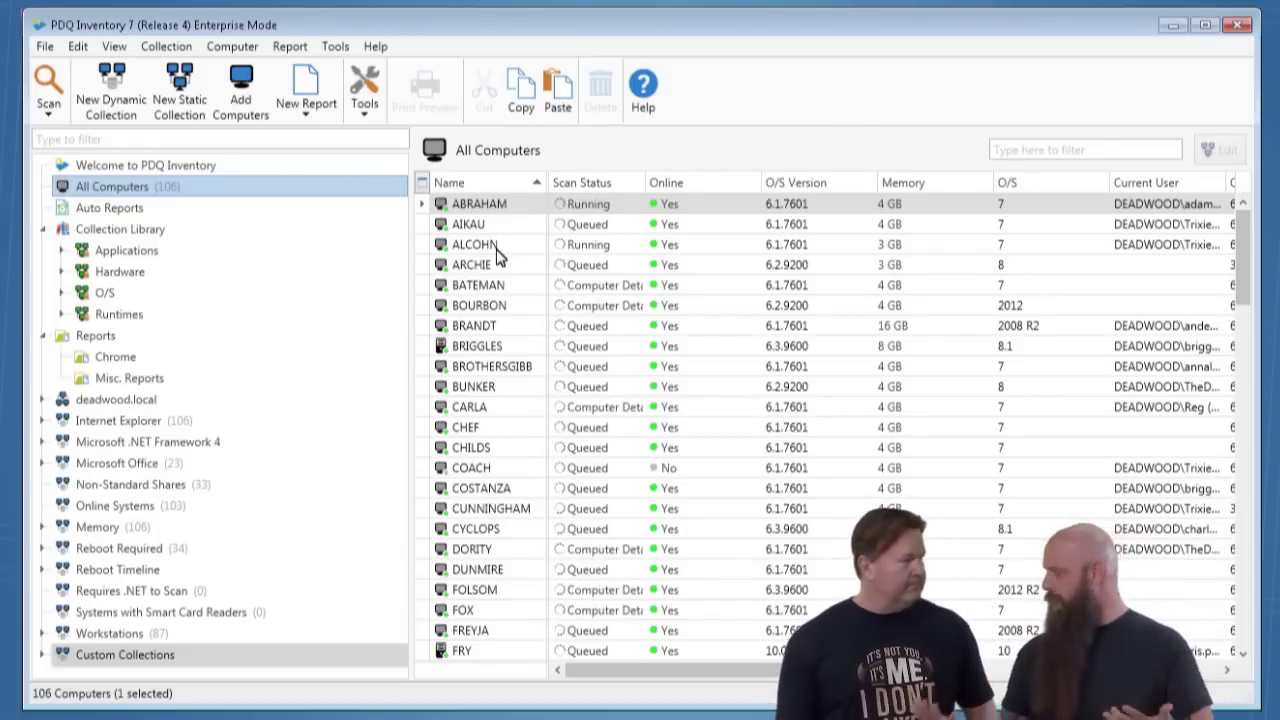
Review the filters and columns defined in the UAC is Off report from Misc. Reports, and run the report
{"action": "left_click", "coordinate": [123, 380]}
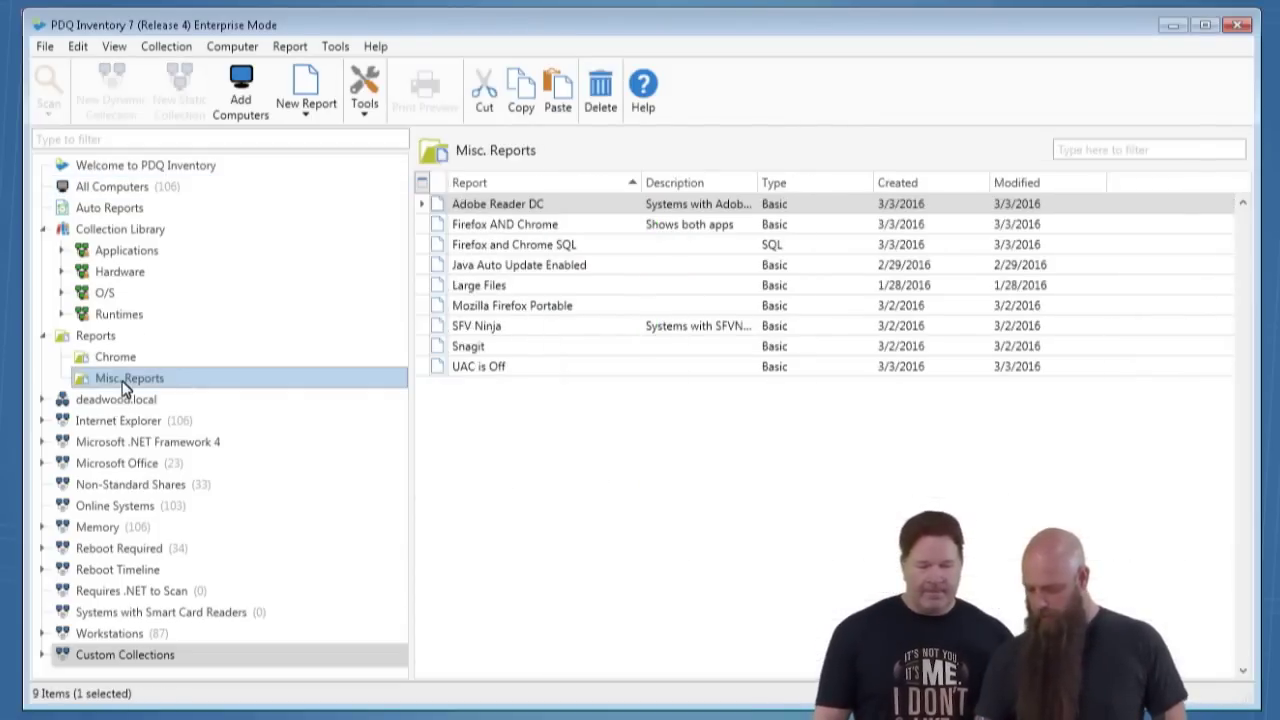
{"action": "right_click", "coordinate": [481, 370]}
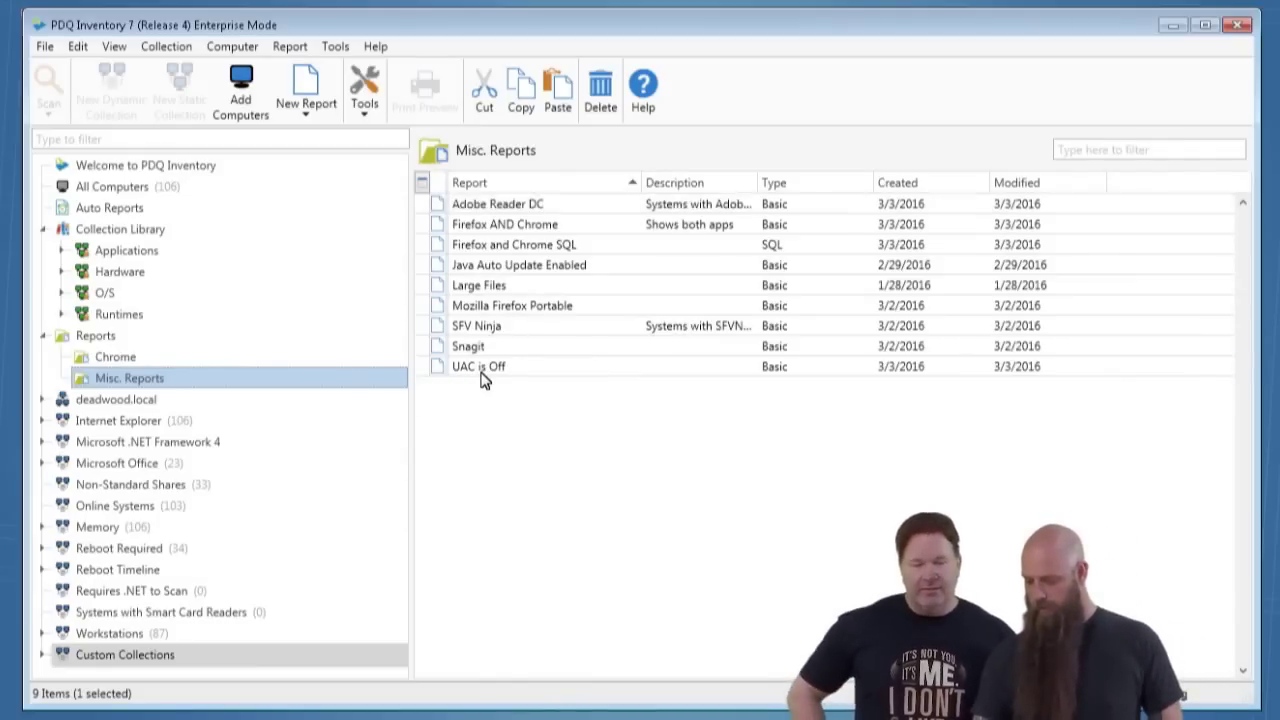
{"action": "left_click", "coordinate": [508, 408]}
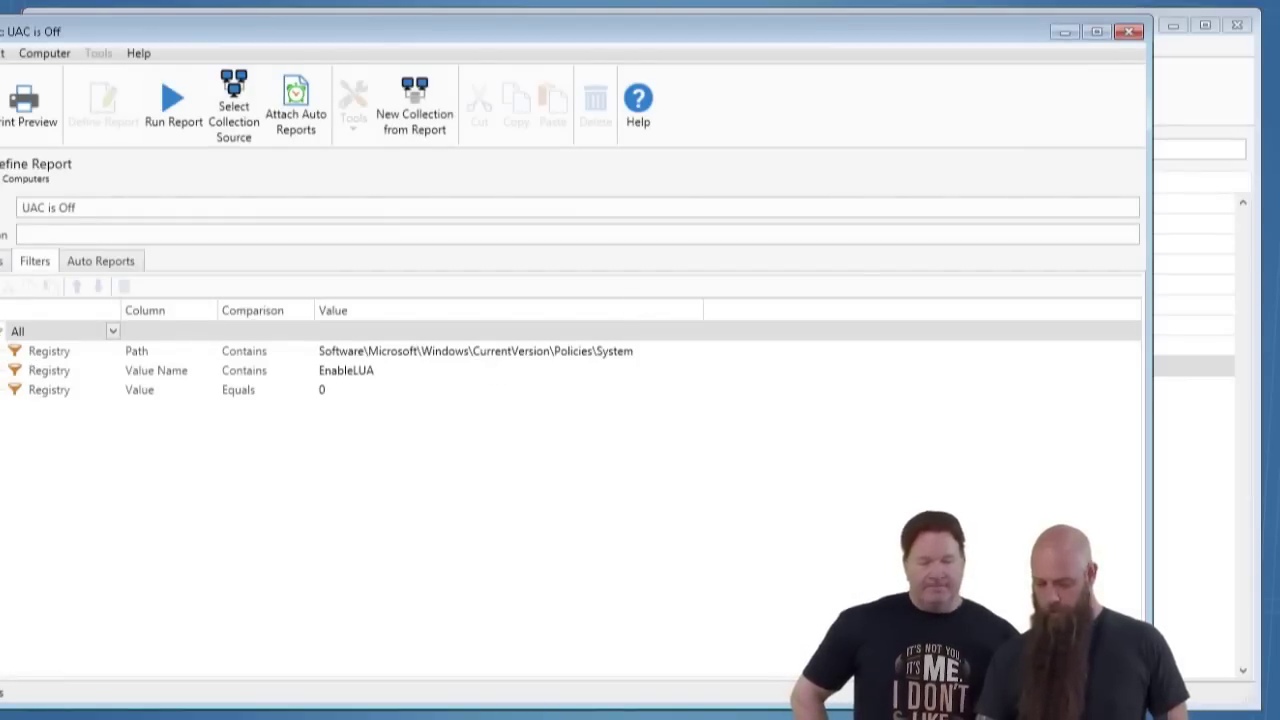
{"action": "left_click", "coordinate": [2, 260]}
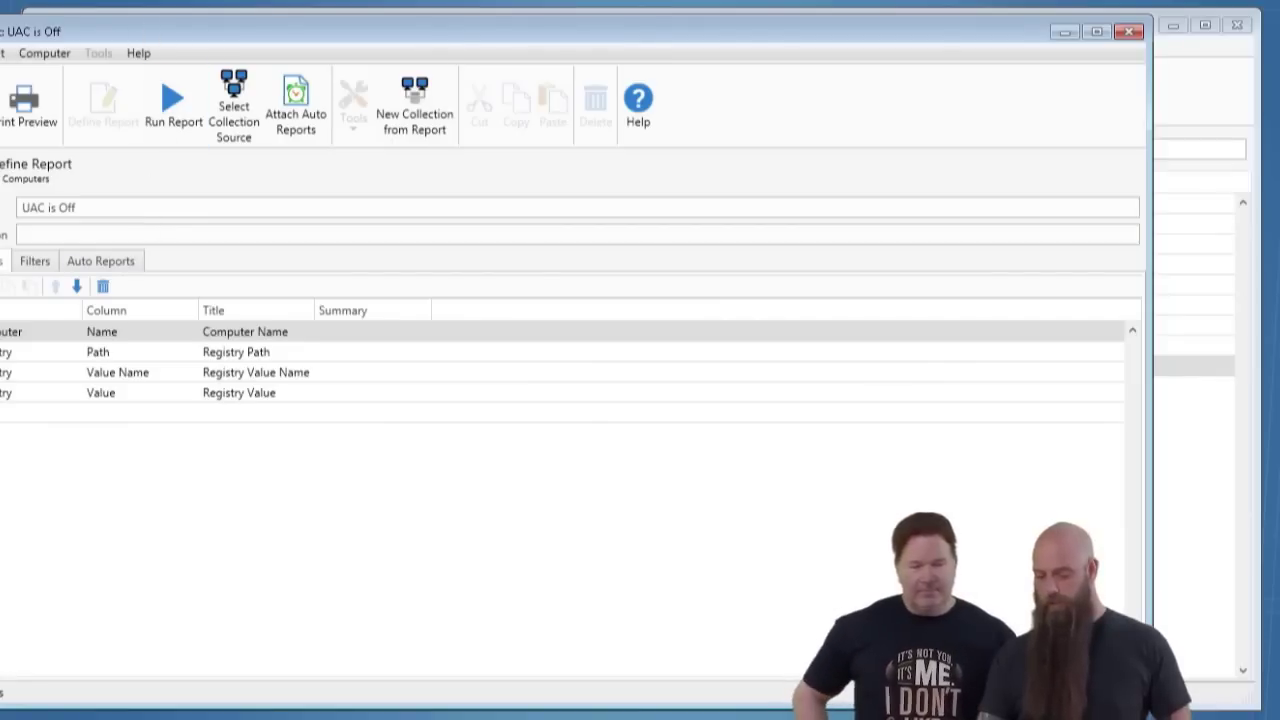
{"action": "left_click_drag", "start_coordinate": [95, 75], "coordinate": [163, 66]}
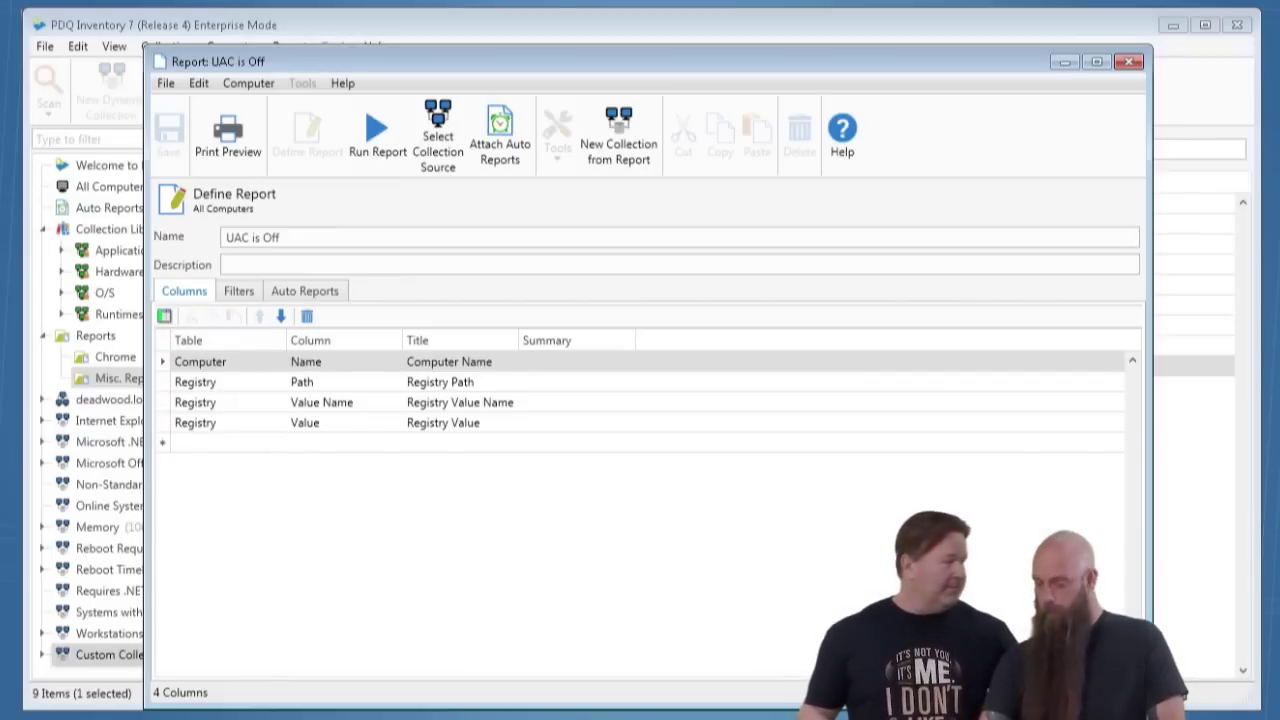
{"action": "left_click", "coordinate": [365, 135]}
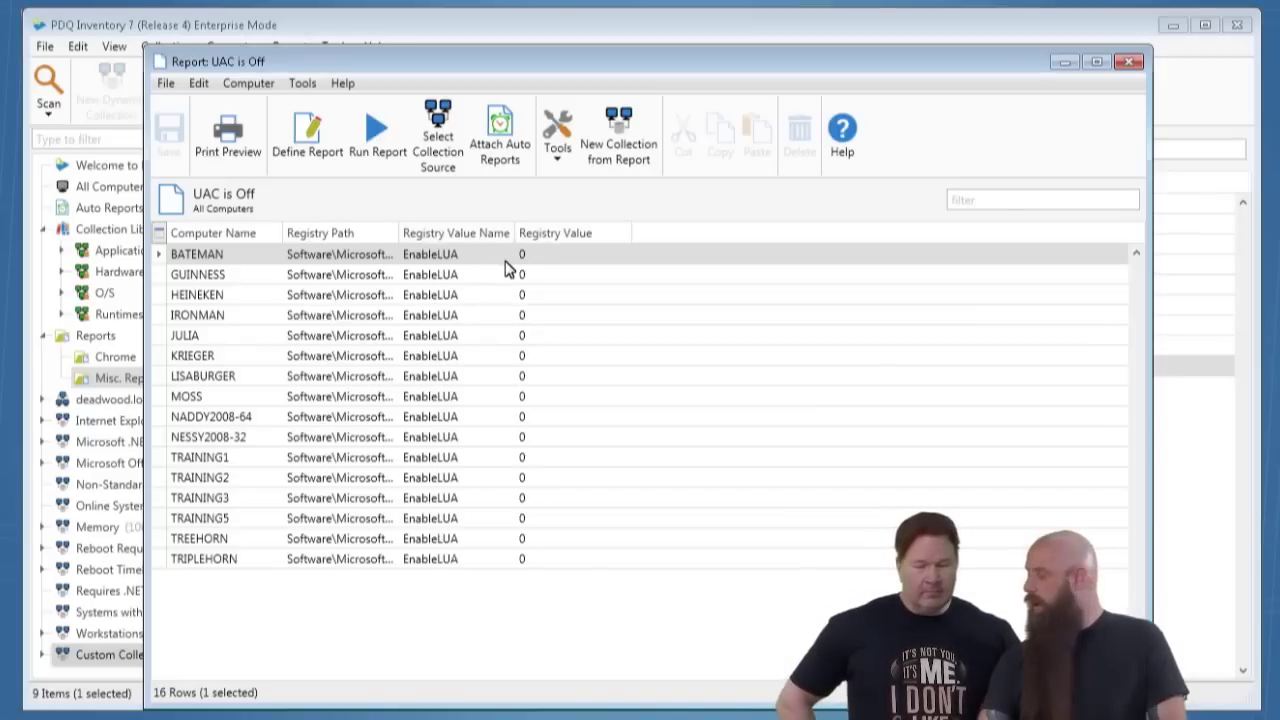
Change the title of the report's registry Value Name column to "UAC Setting" and run the report again
{"action": "left_click", "coordinate": [310, 142]}
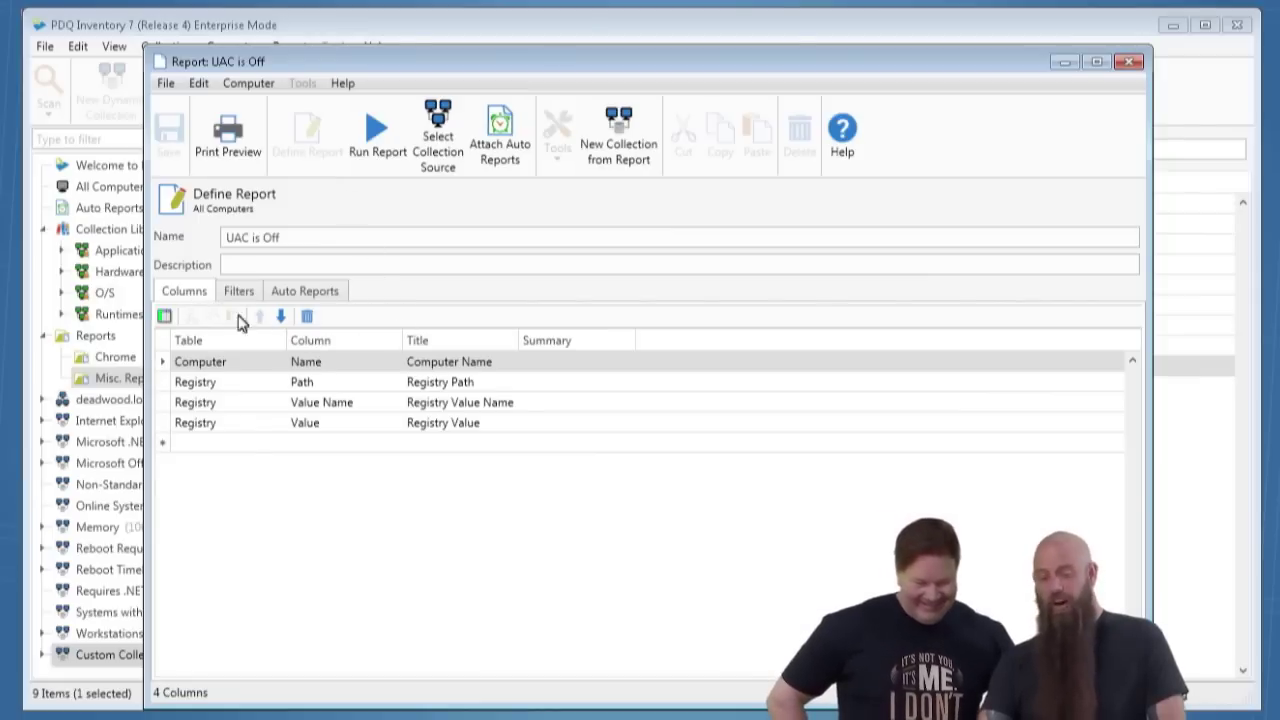
{"action": "left_click", "coordinate": [460, 404]}
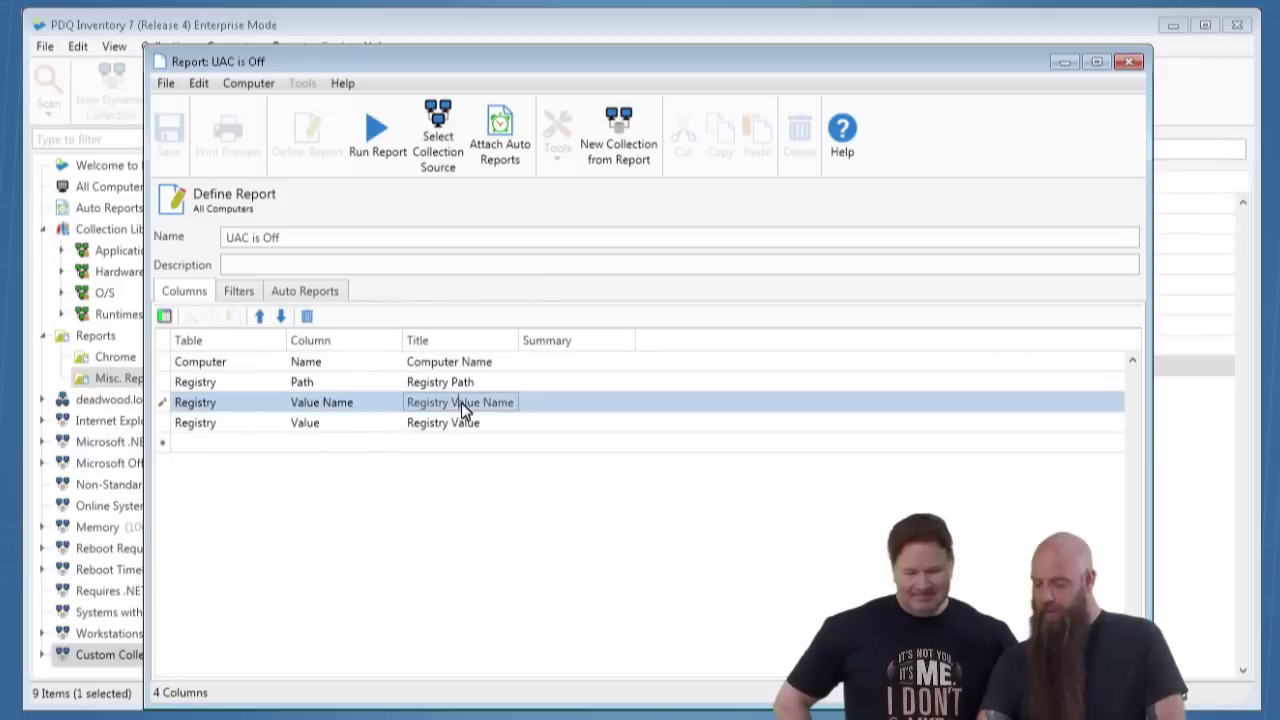
{"action": "left_click", "coordinate": [512, 408]}
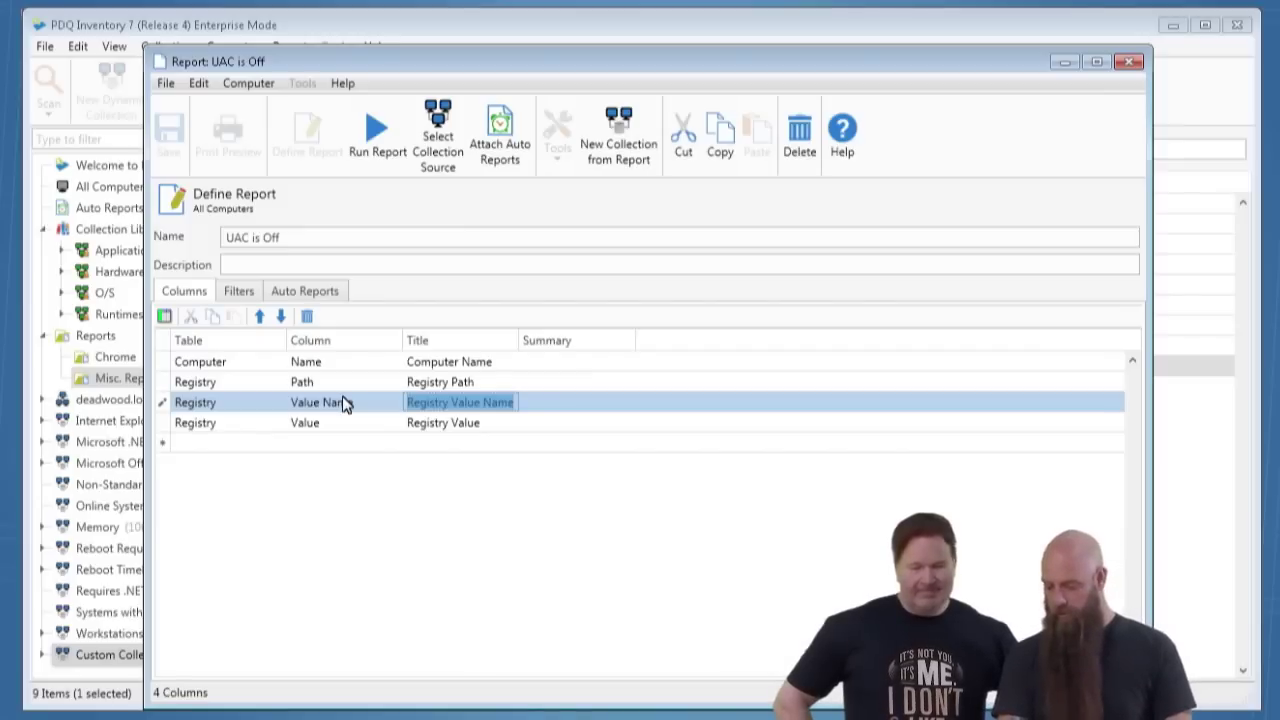
{"action": "type", "text": "UAC"}
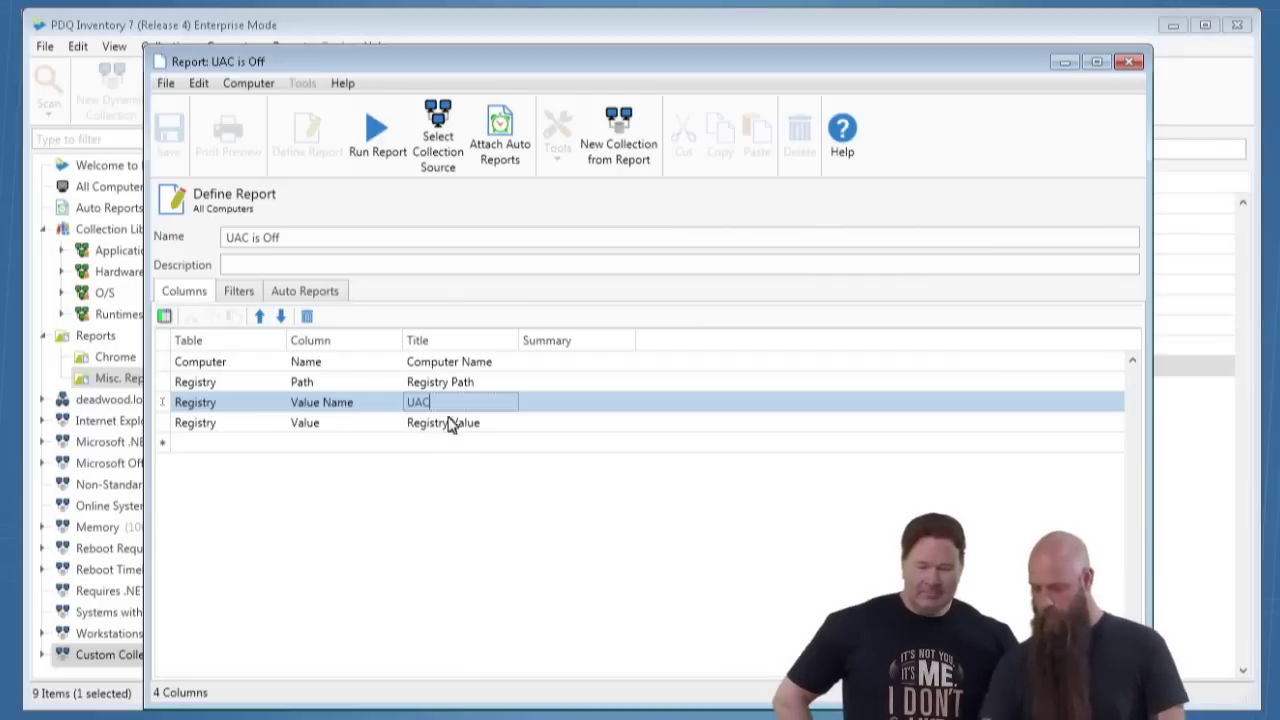
{"action": "type", "text": " Setting"}
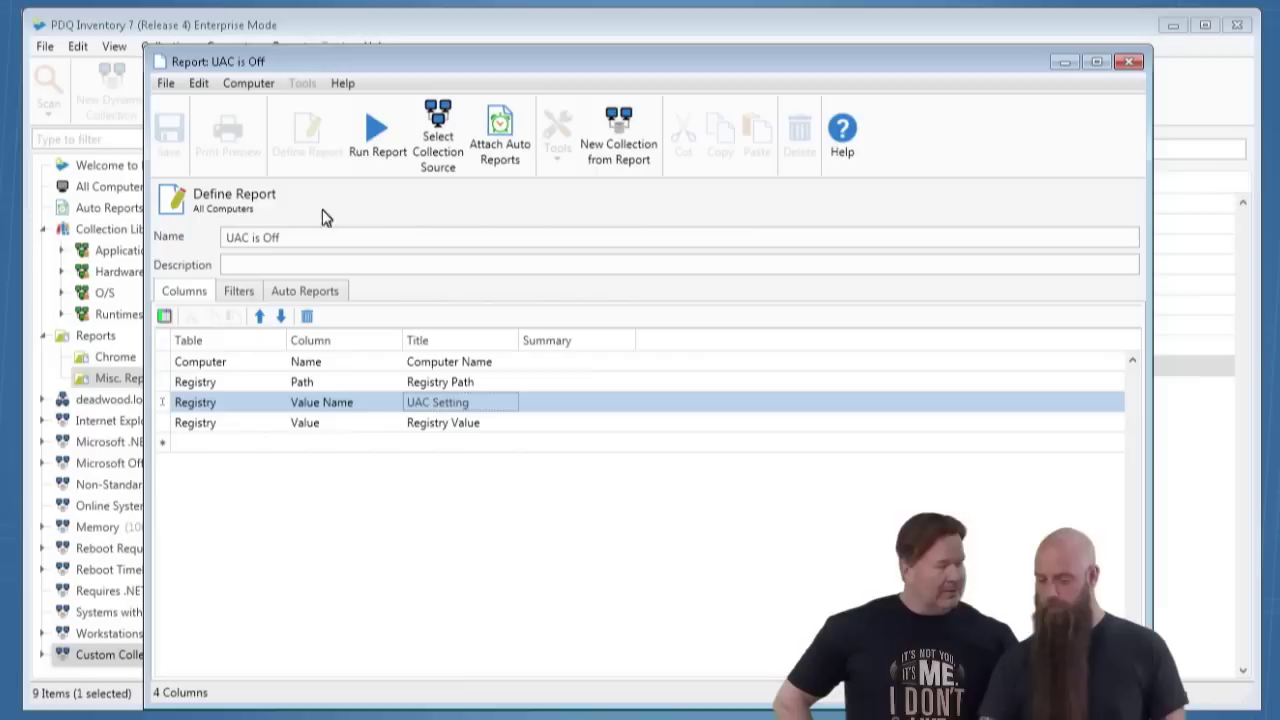
{"action": "left_click", "coordinate": [376, 140]}
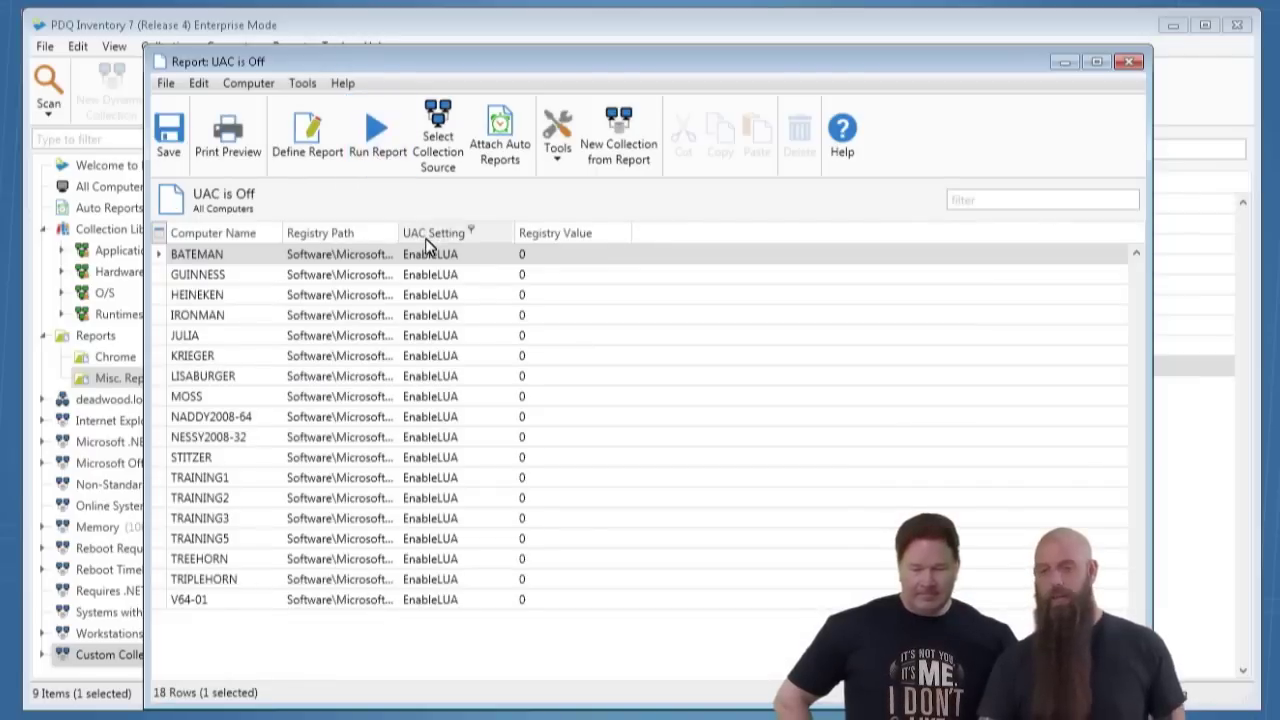